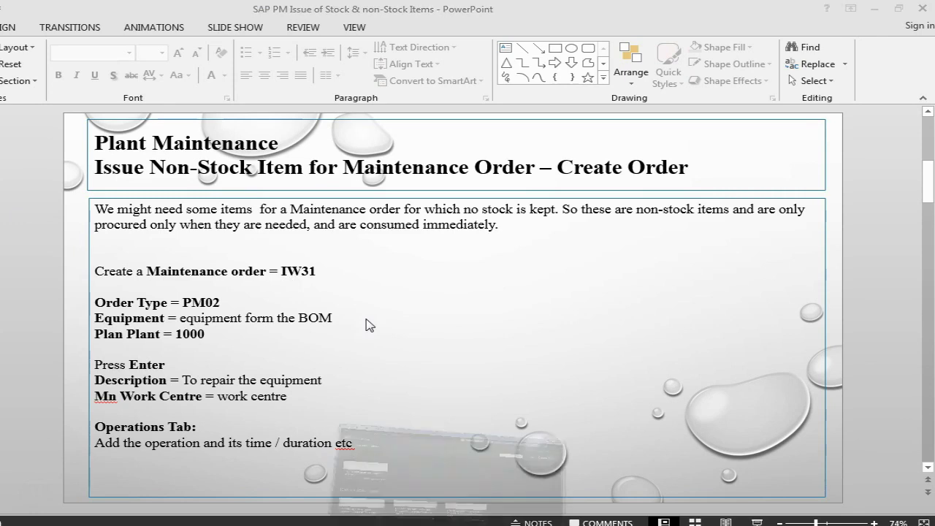
# Switch to SAP and start transaction IW31 to create a maintenance order.
pyautogui.hotkey('alt', 'Tab')
pyautogui.hotkey('alt', 'Tab')
pyautogui.hotkey('alt', 'Tab')
pyautogui.hotkey('alt', 'Tab')
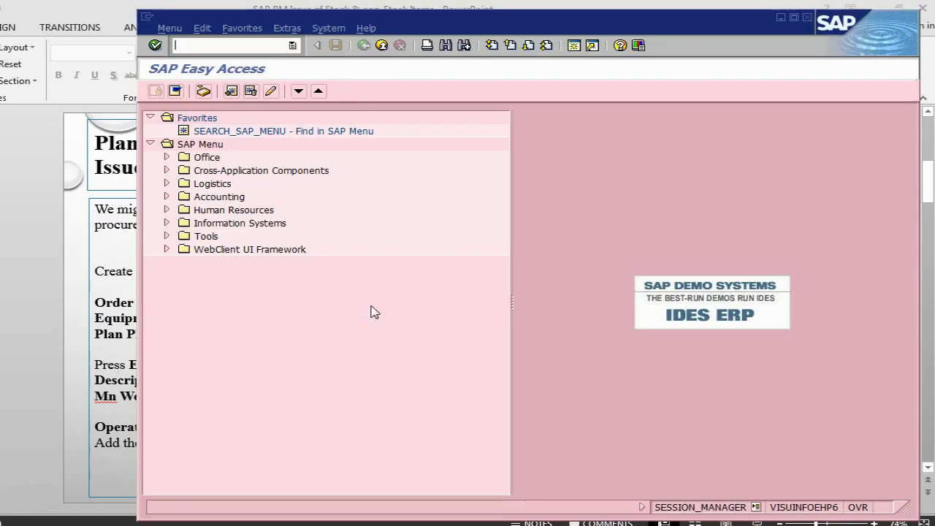
pyautogui.click(233, 45)
pyautogui.write('/niw31')
pyautogui.press('Return')
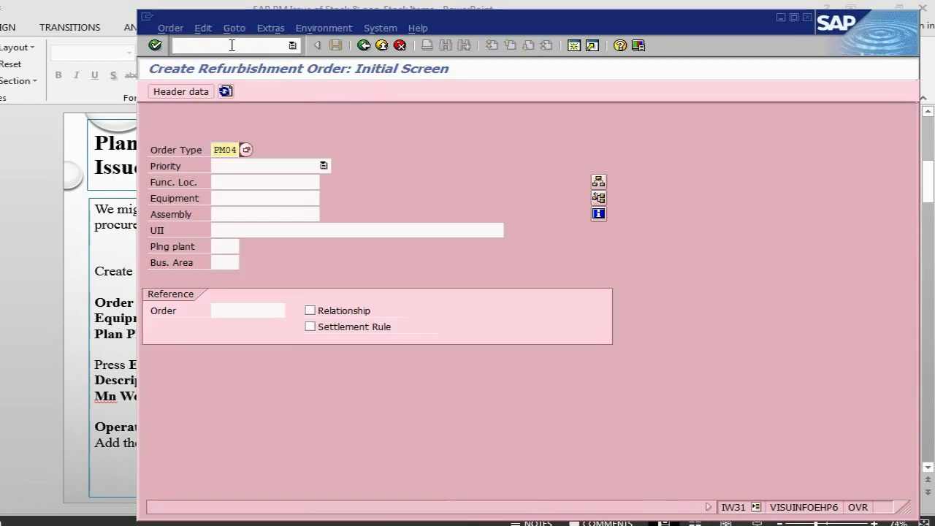
# Check the order type in the PowerPoint instructions and choose PM02 Breakdown Maintenance Order in SAP.
pyautogui.hotkey('alt', 'Tab')
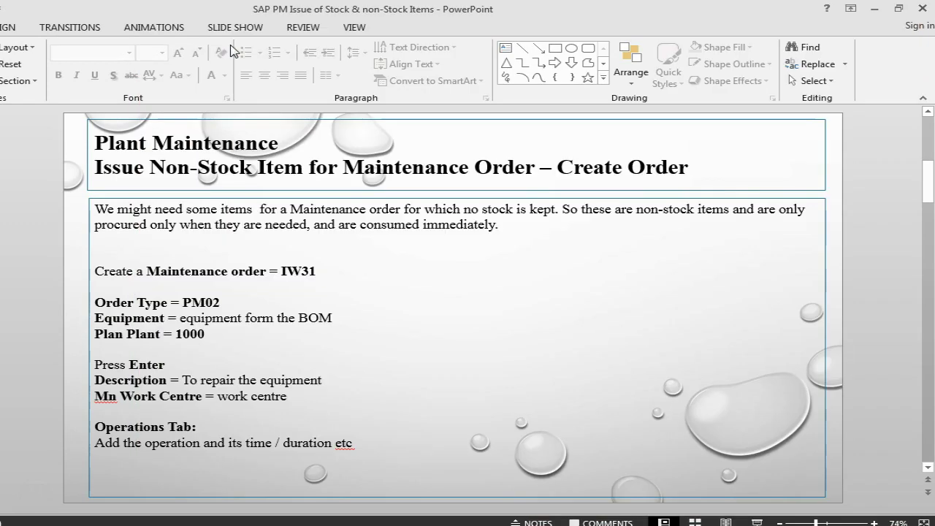
pyautogui.hotkey('alt', 'Tab')
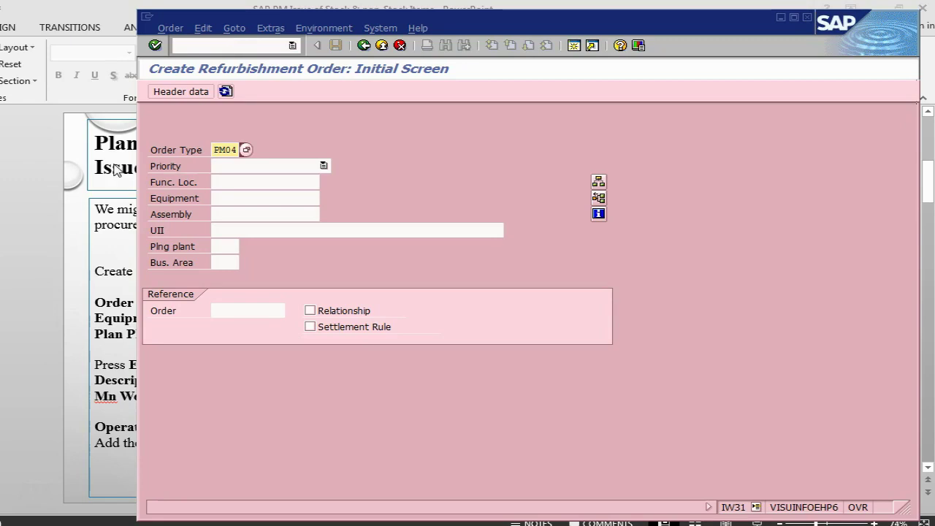
pyautogui.click(247, 150)
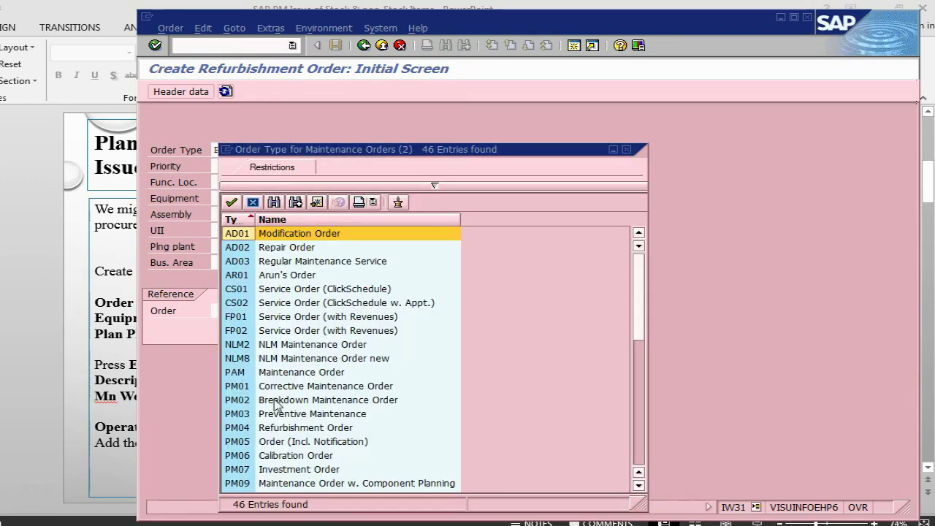
pyautogui.doubleClick(278, 401)
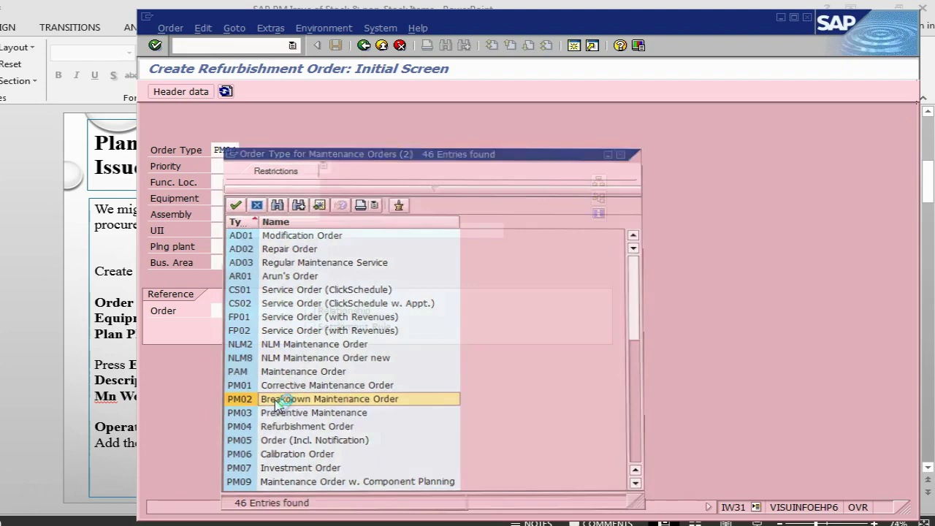
# Fill in equipment desktop, planning plant 1000 and business area 1000, and continue to the order's header data.
pyautogui.click(233, 199)
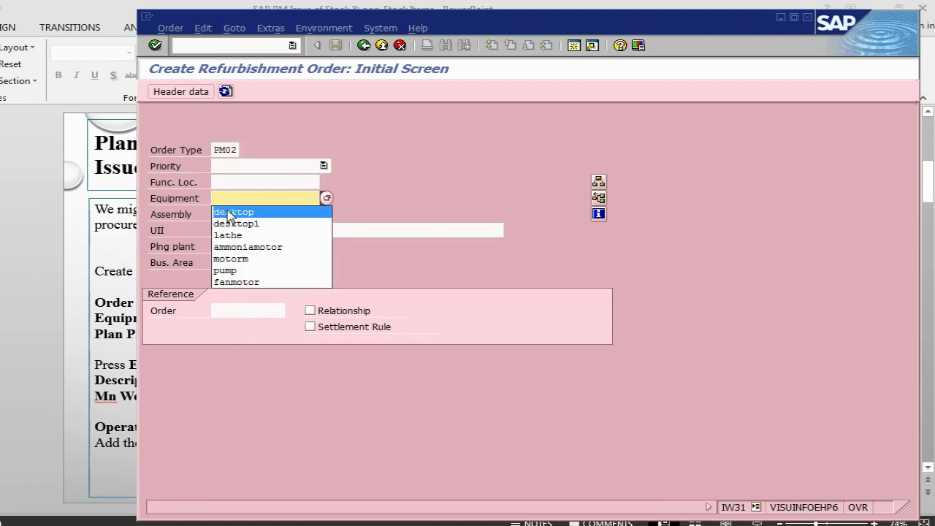
pyautogui.click(232, 212)
pyautogui.click(231, 248)
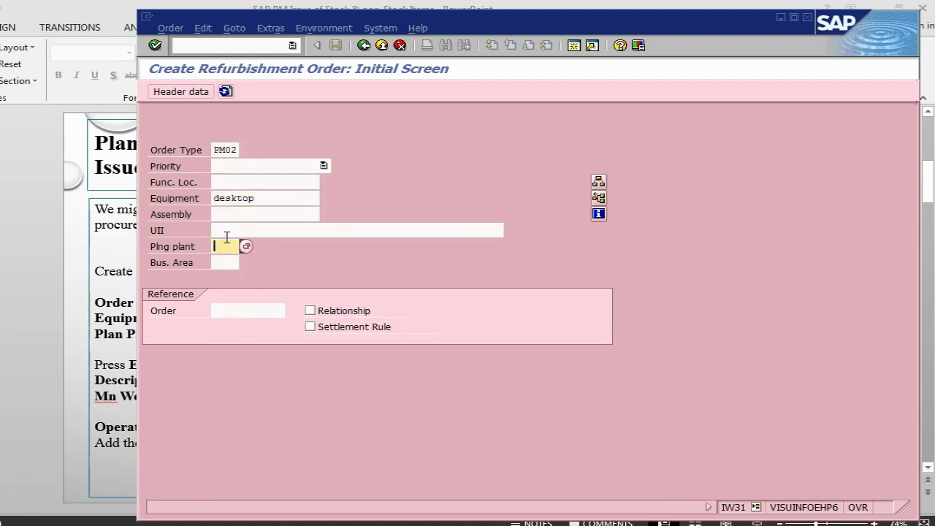
pyautogui.click(225, 259)
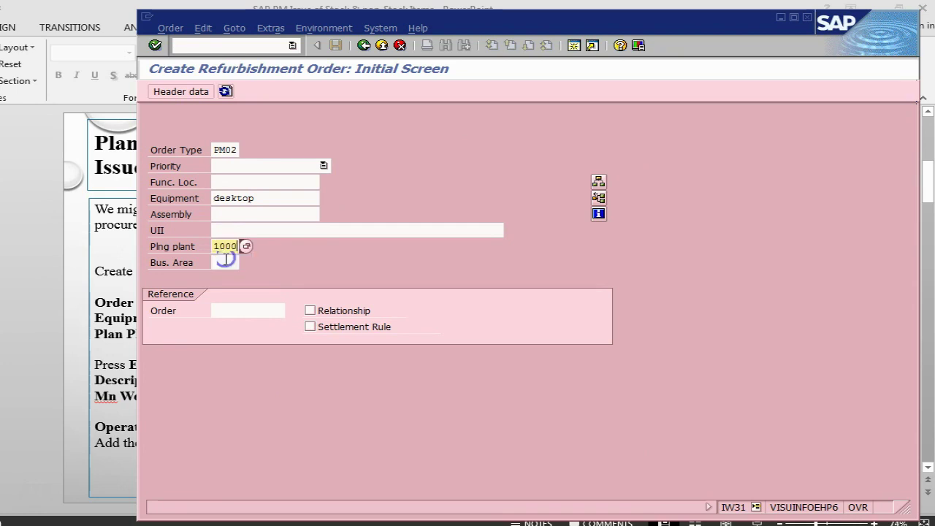
pyautogui.click(226, 262)
pyautogui.click(226, 277)
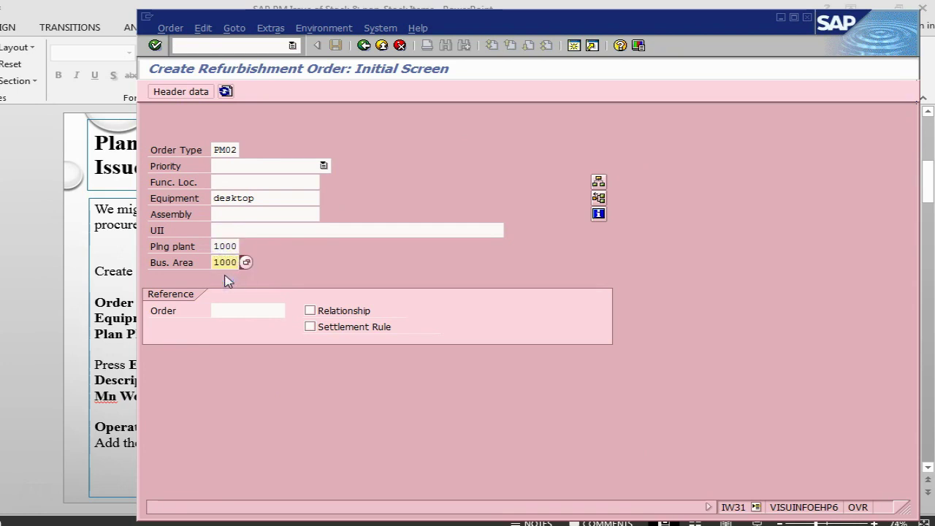
pyautogui.press('Return')
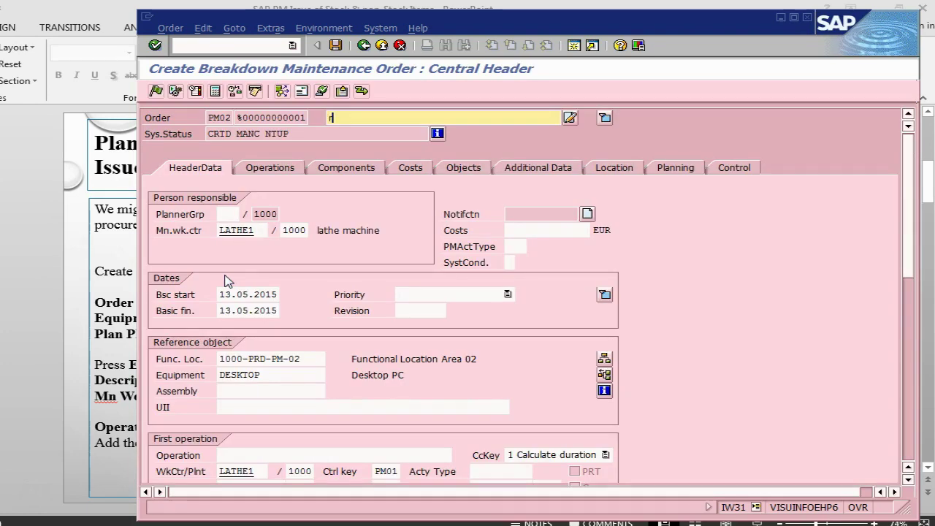
# Enter "replace the mouse with microsoft mouse" as the order description.
pyautogui.write('e')
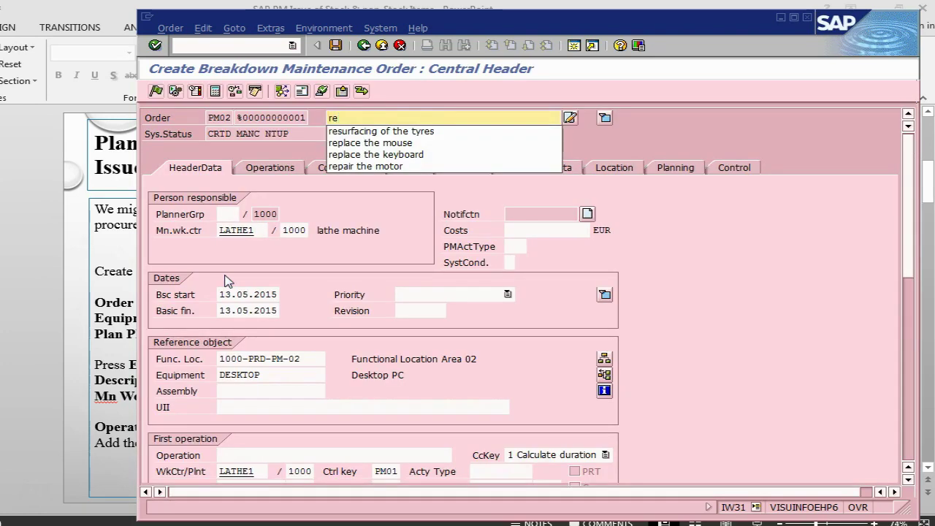
pyautogui.click(435, 144)
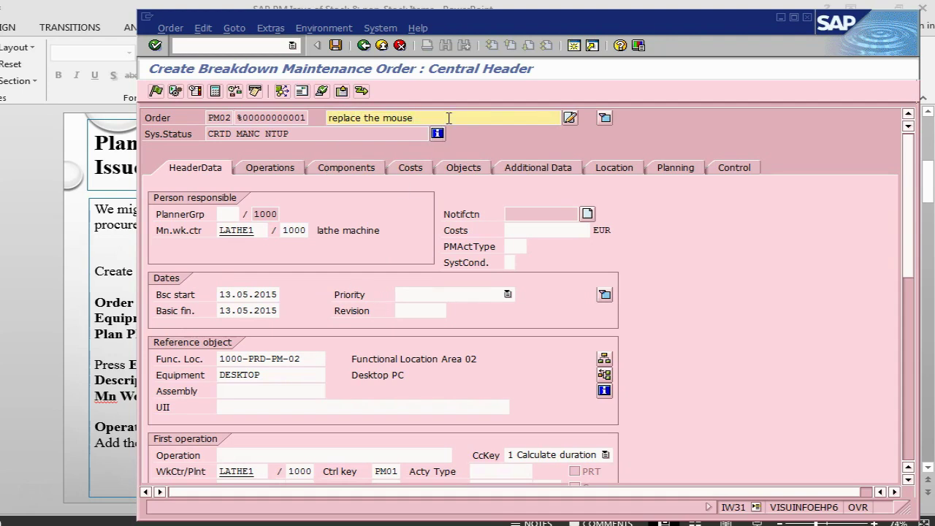
pyautogui.write('with microsoft mouse')
# Set operation 0010 to 1 hour of work, number 1 and a duration of 1 hour.
pyautogui.click(291, 170)
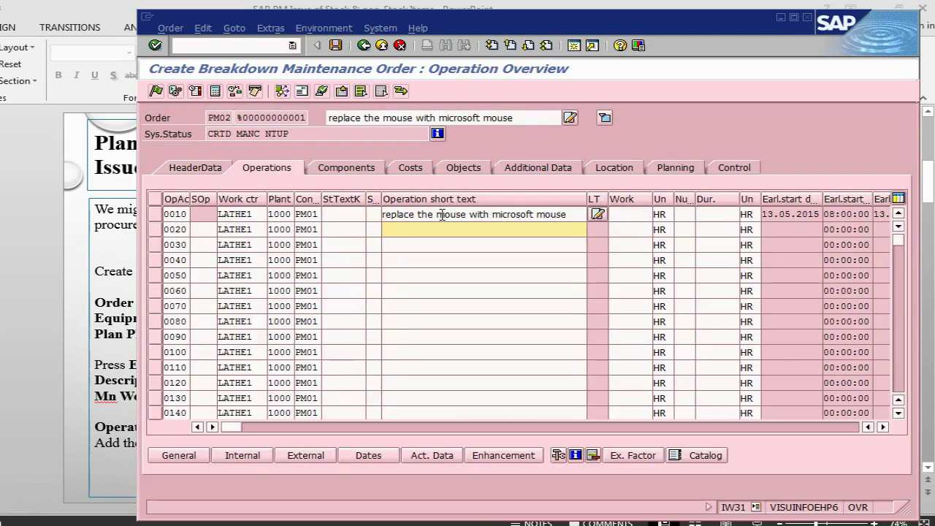
pyautogui.click(625, 213)
pyautogui.write('1')
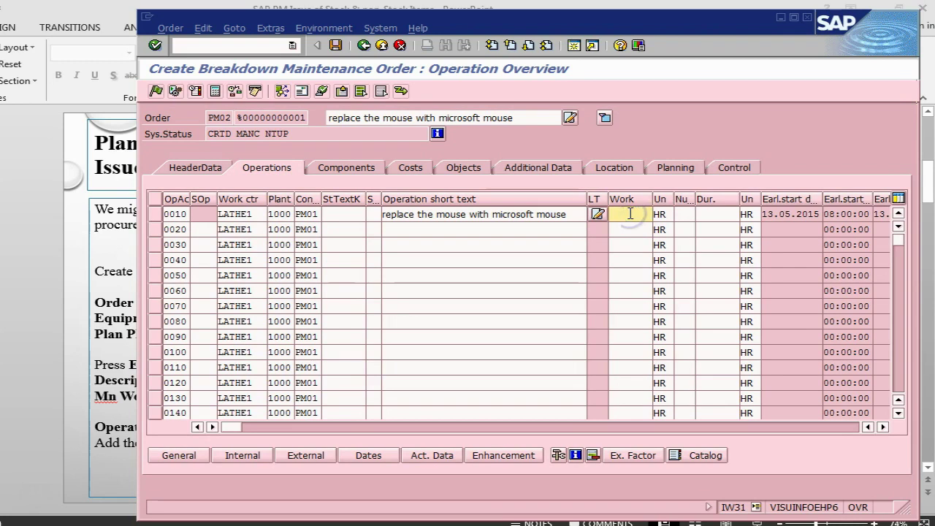
pyautogui.click(681, 214)
pyautogui.write('1')
pyautogui.click(710, 214)
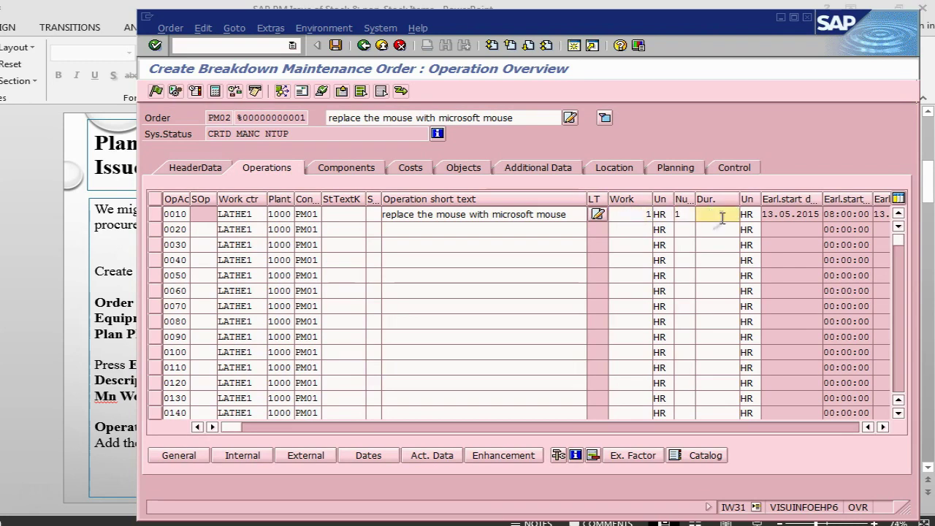
pyautogui.write('1')
pyautogui.press('Return')
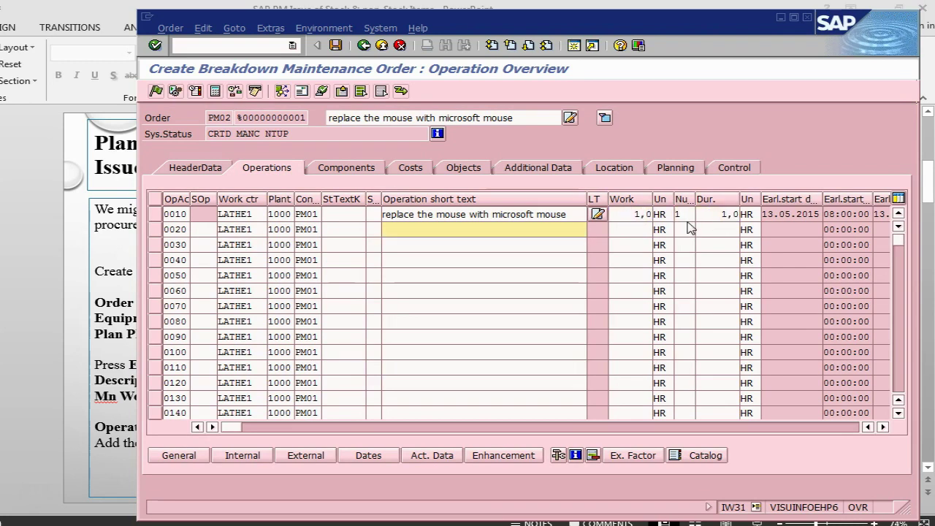
# Add m-mouse as component item 0010 of the order with a requirement quantity of 1.
pyautogui.click(351, 168)
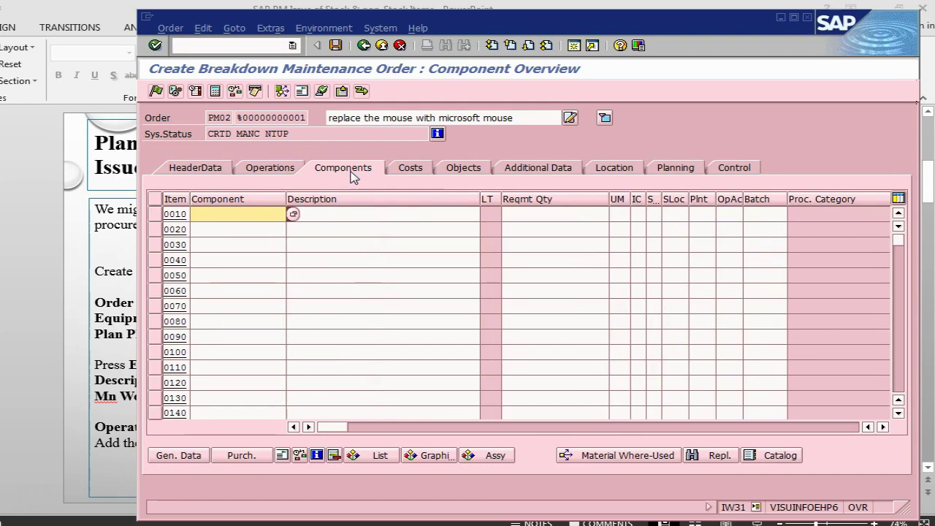
pyautogui.write('m')
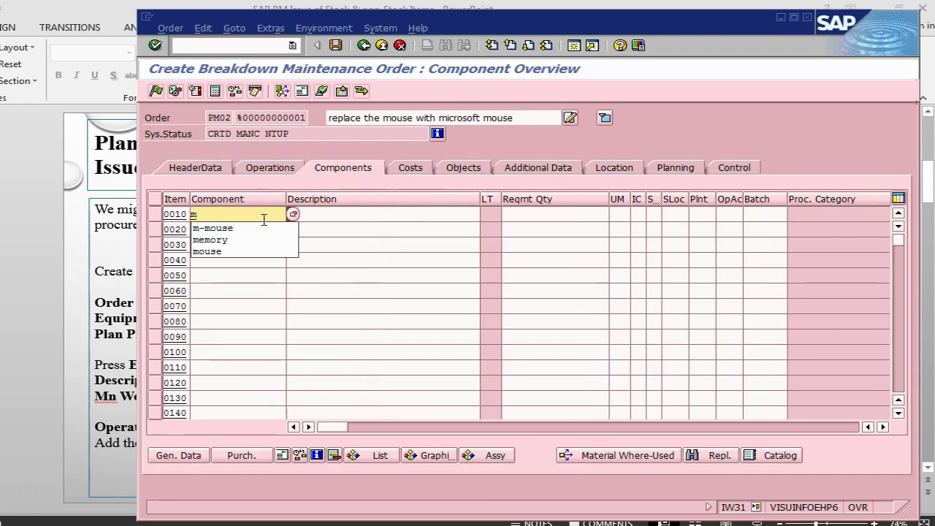
pyautogui.click(261, 228)
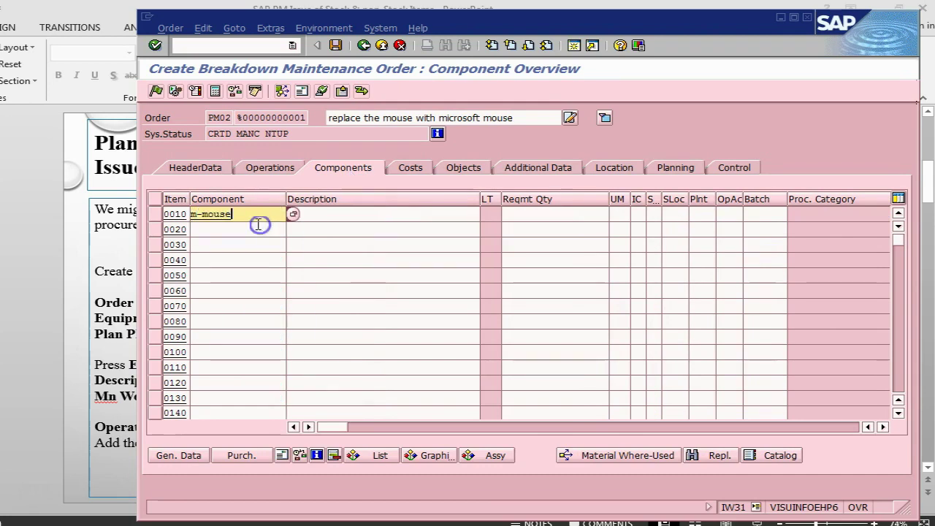
pyautogui.click(550, 214)
pyautogui.write('1')
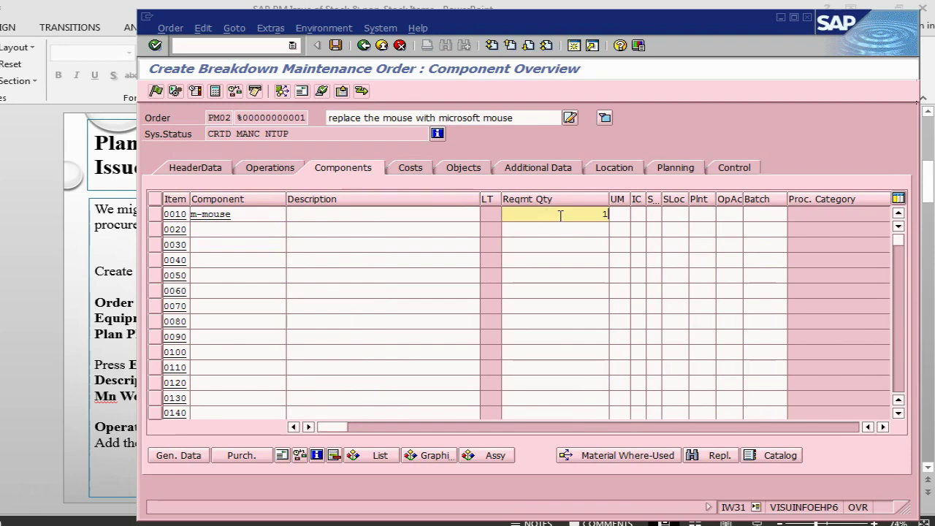
# Assign item category N (Non-stock item) and plant 1000 to the m-mouse component.
pyautogui.click(640, 213)
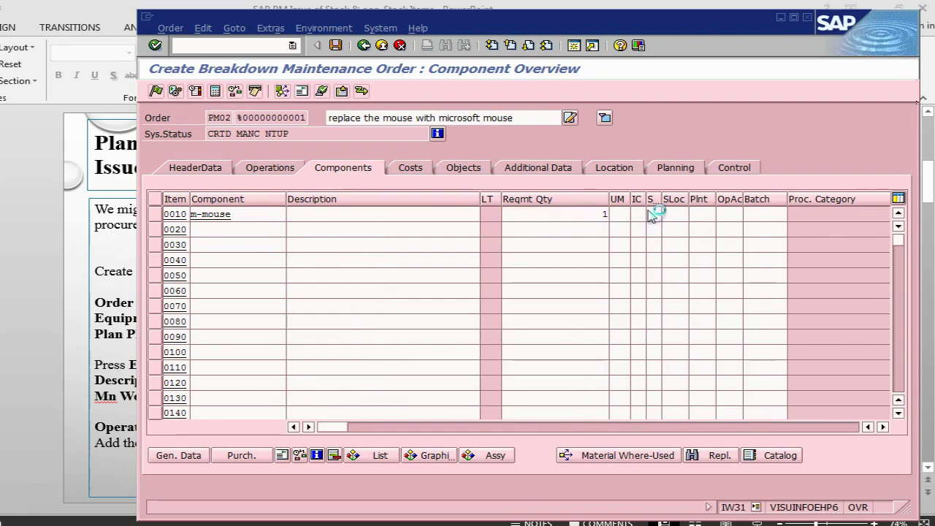
pyautogui.click(650, 214)
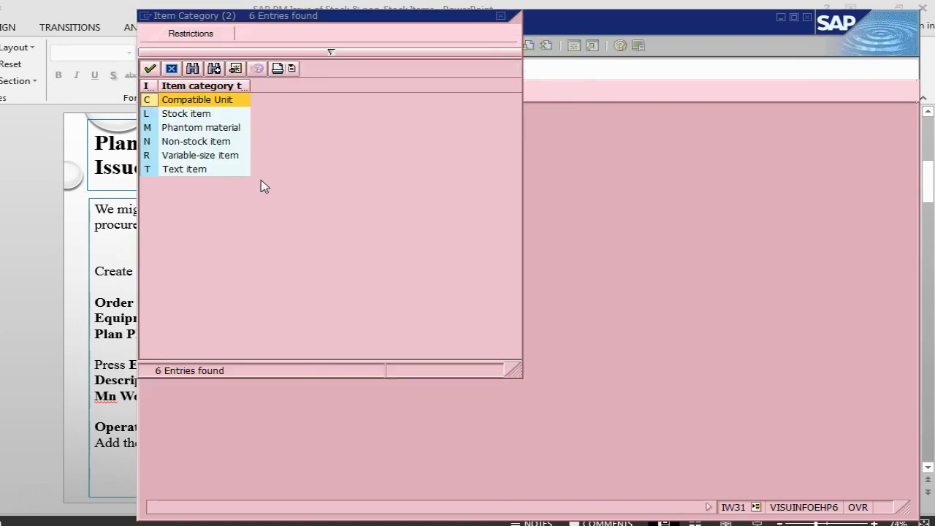
pyautogui.doubleClick(183, 143)
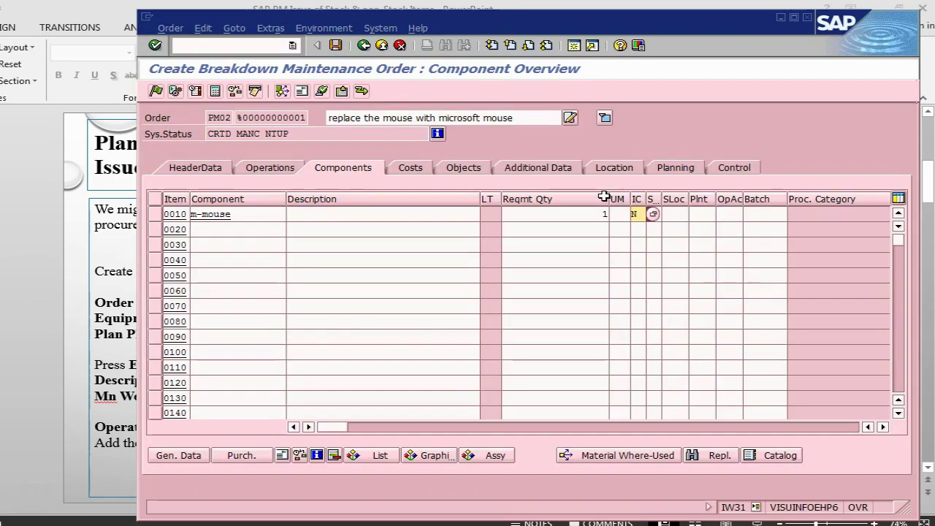
pyautogui.click(672, 215)
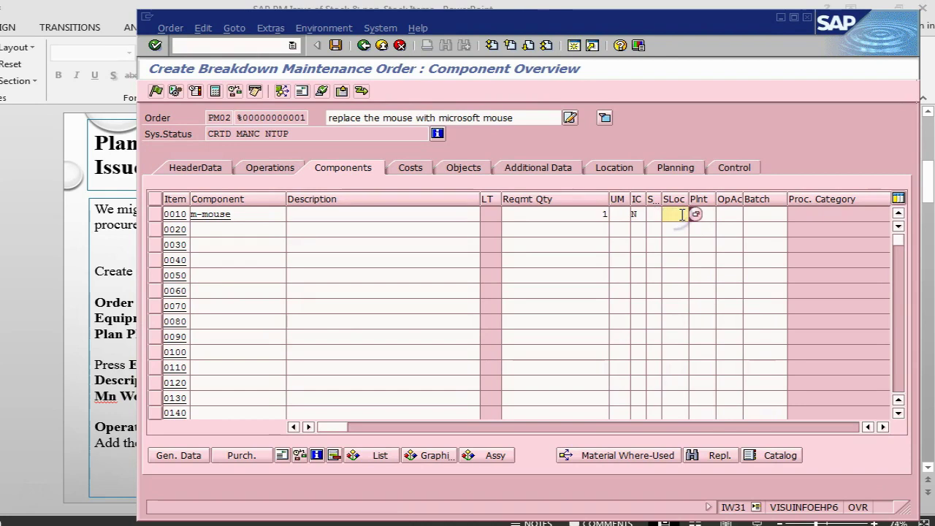
pyautogui.press('Tab')
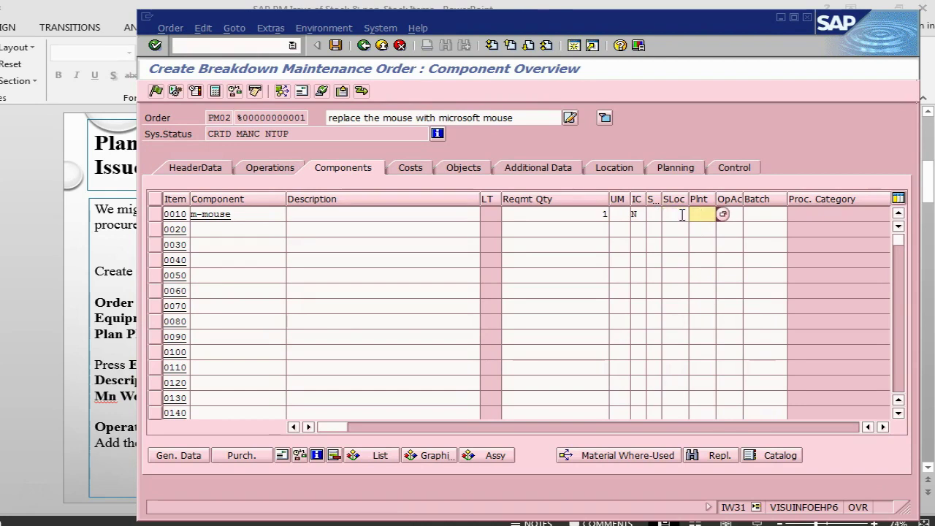
pyautogui.write('1000')
# Tick the checkbox directly before Res./Purc. req. in the m-mouse component row.
pyautogui.click(840, 426)
pyautogui.click(295, 426)
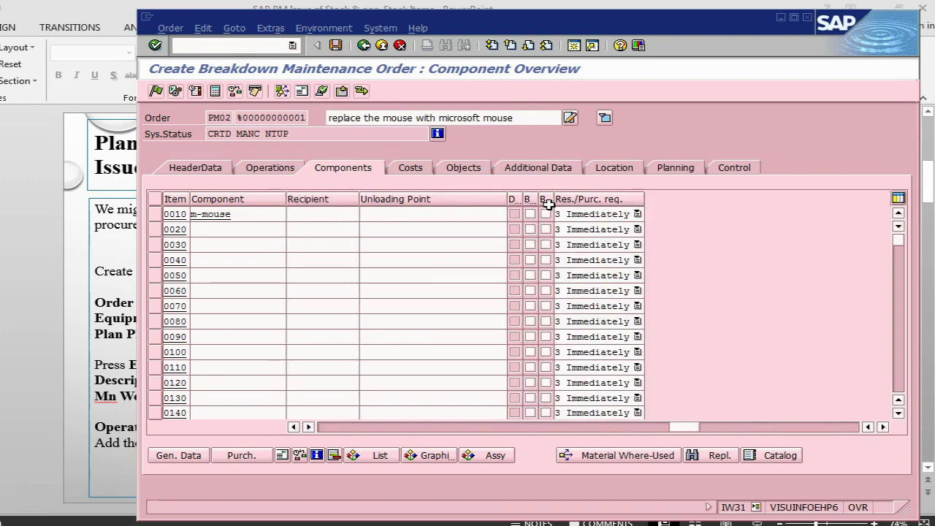
pyautogui.click(546, 214)
pyautogui.click(336, 428)
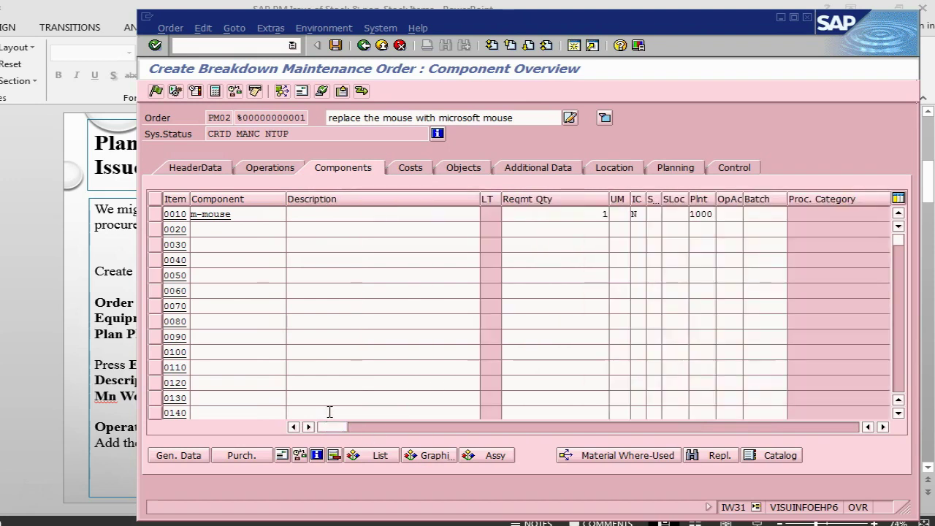
# Open a new session and run transaction MB52 to display warehouse stocks of M-MOUSE in plant 1000.
pyautogui.click(574, 45)
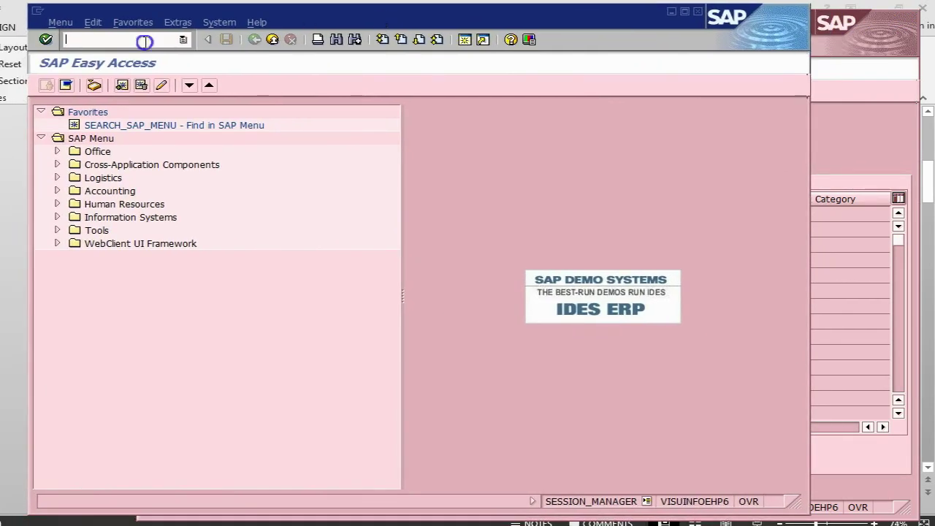
pyautogui.write('/nmb52')
pyautogui.press('Return')
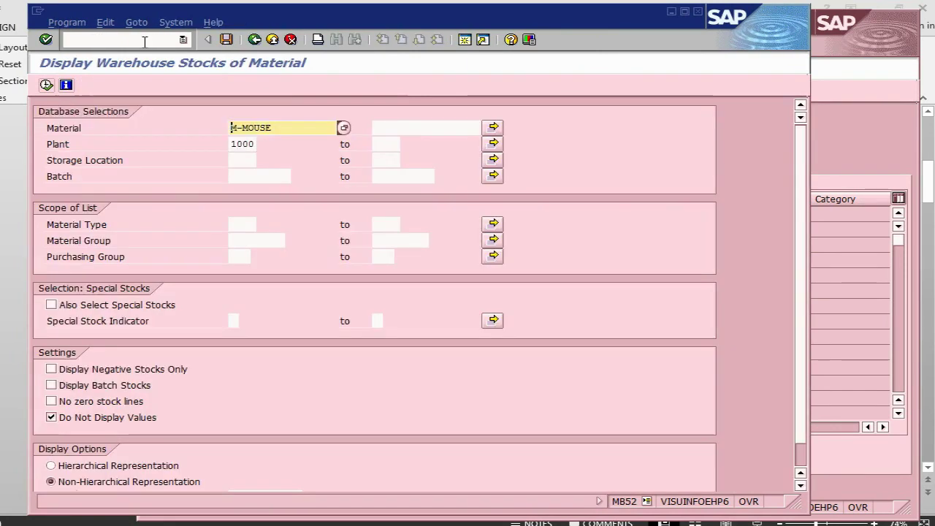
pyautogui.click(47, 86)
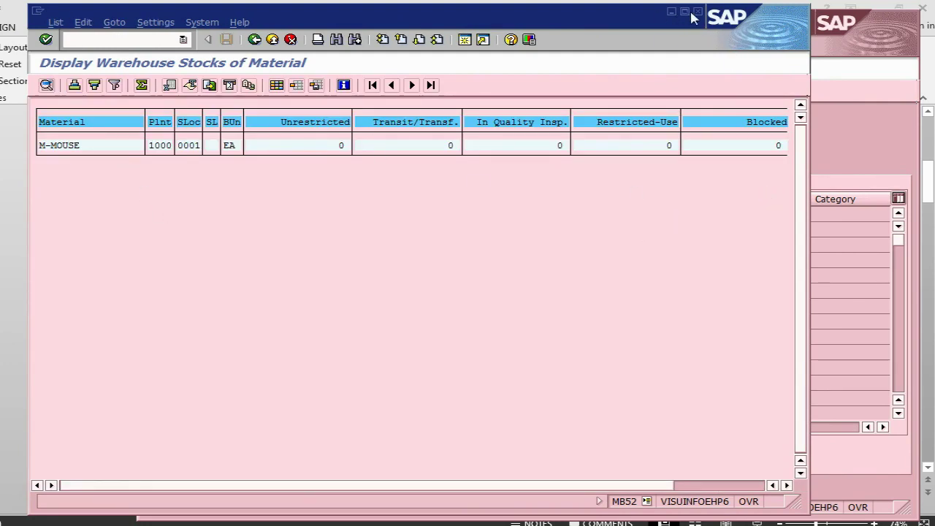
# Return to the maintenance order's component list and view the remaining fields of the m-mouse row.
pyautogui.click(839, 131)
pyautogui.press('Tab')
pyautogui.press('Tab')
pyautogui.press('Tab')
pyautogui.press('Tab')
pyautogui.press('Tab')
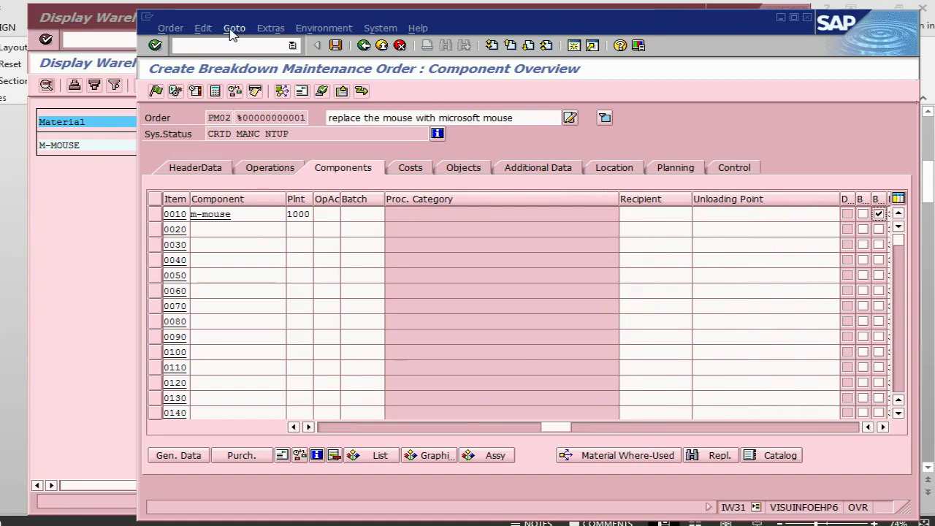
# Read the component instructions on the next PowerPoint slide and return to the SAP maintenance order.
pyautogui.hotkey('alt', 'Tab')
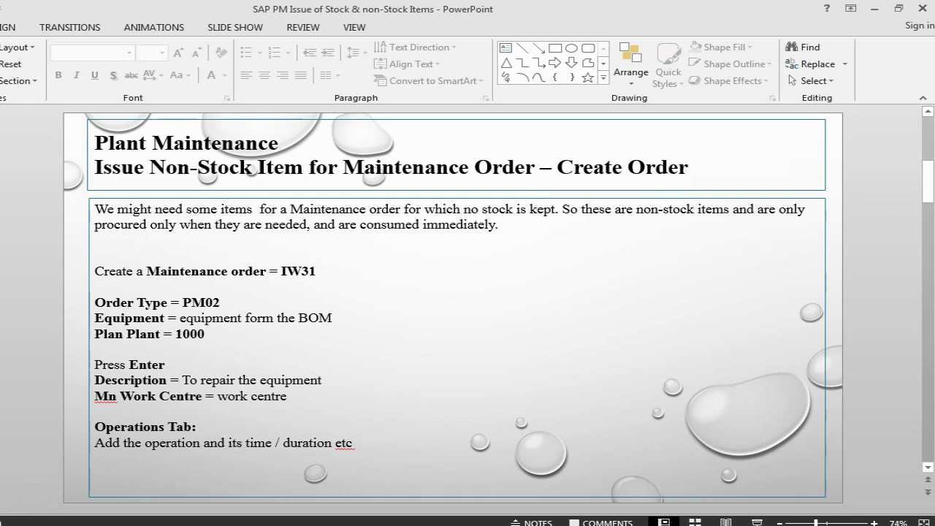
pyautogui.press('pagedown')
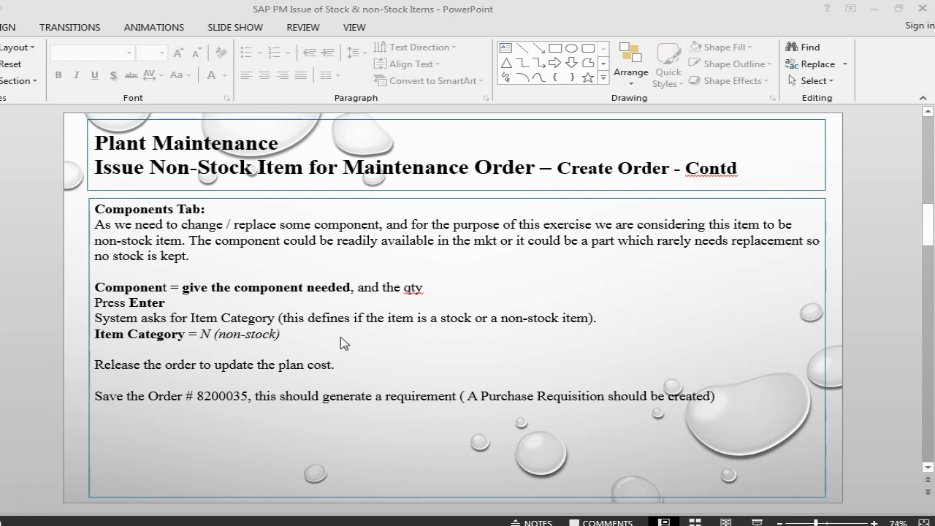
pyautogui.hotkey('alt', 'Tab')
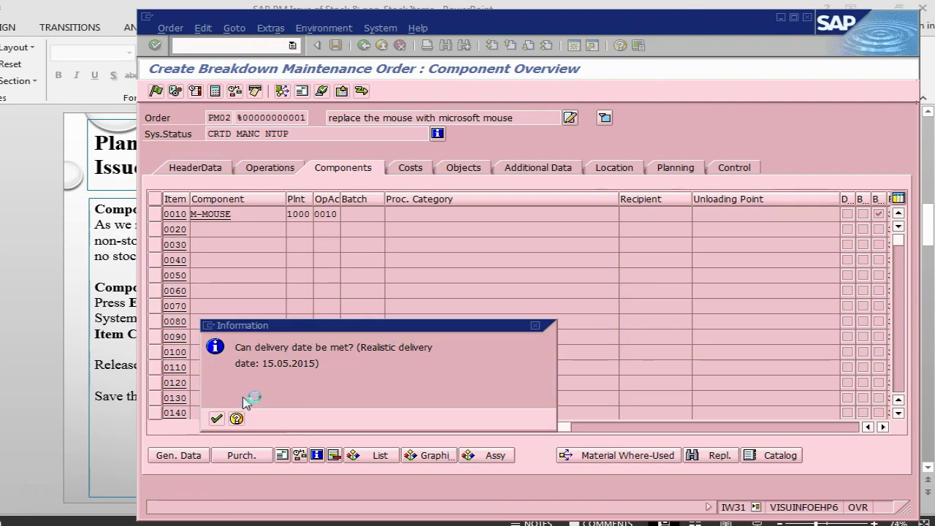
# Acknowledge the delivery date information and approve the Approval 1 permit by entering the approver's name under Approved by.
pyautogui.press('Return')
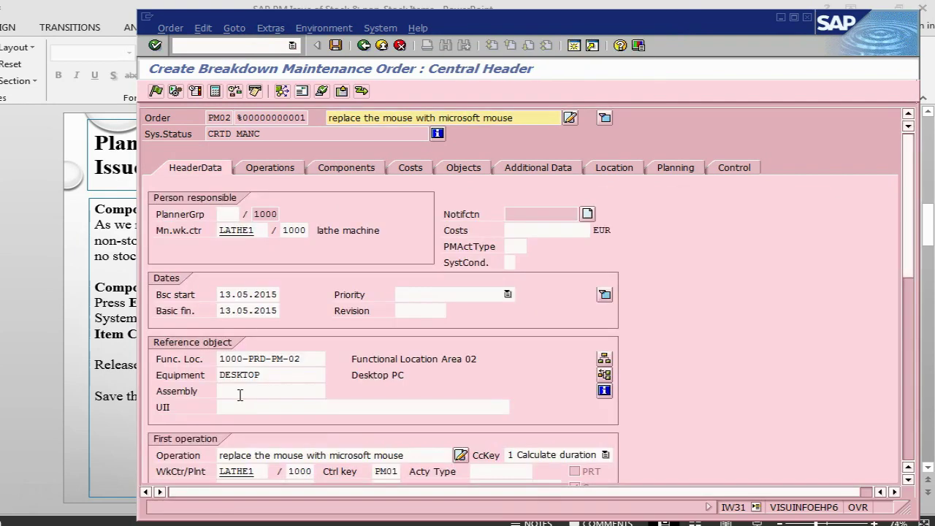
pyautogui.click(231, 27)
pyautogui.click(251, 94)
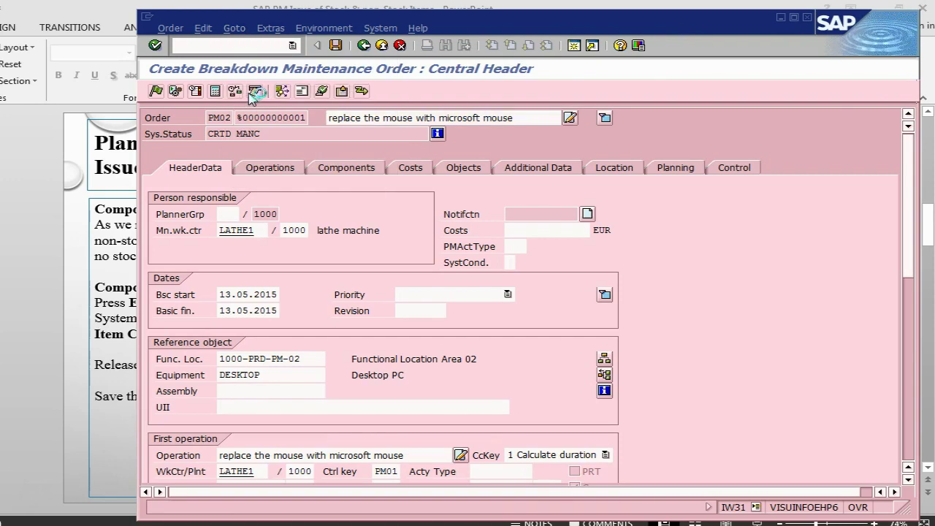
pyautogui.click(506, 187)
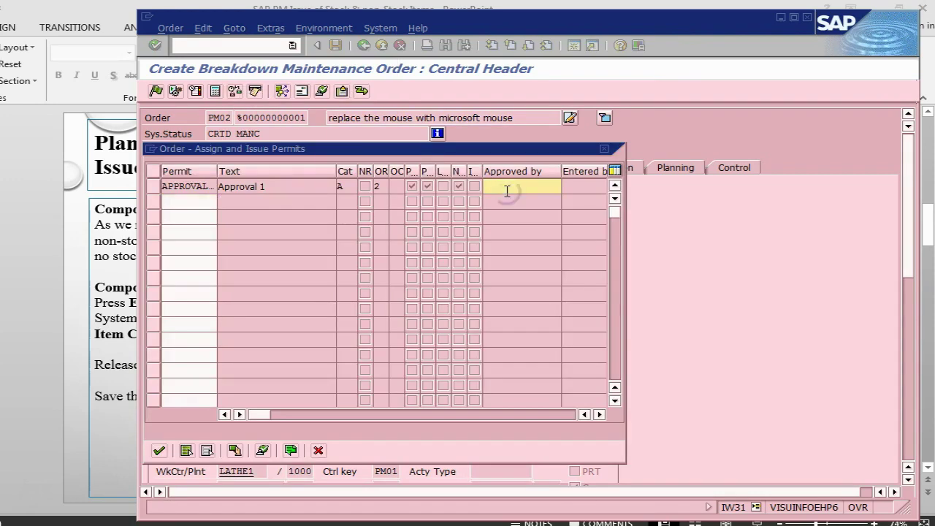
pyautogui.write('f')
pyautogui.click(501, 207)
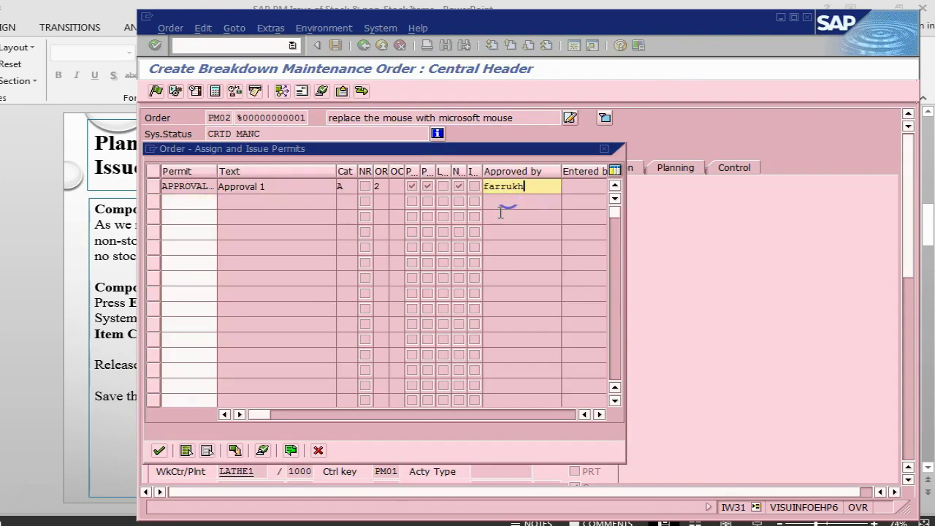
pyautogui.click(159, 450)
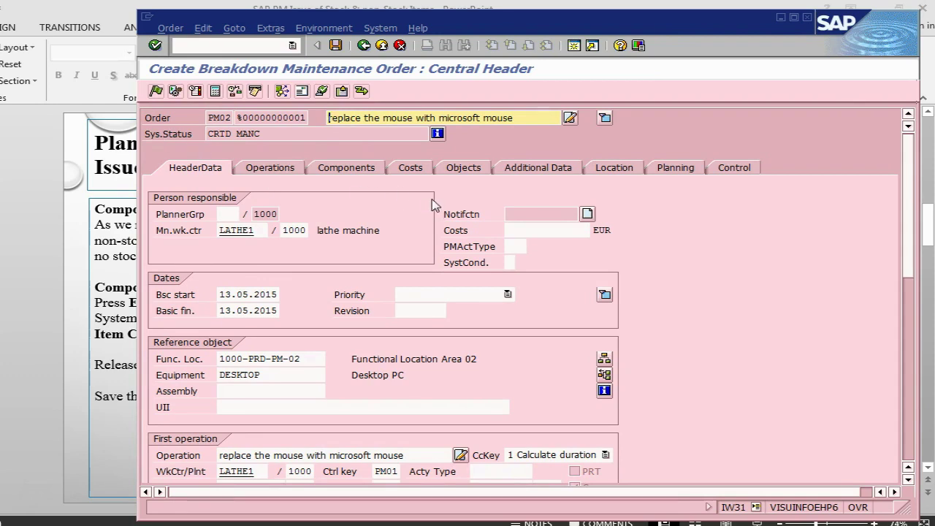
# Release the breakdown maintenance order and save it.
pyautogui.click(156, 93)
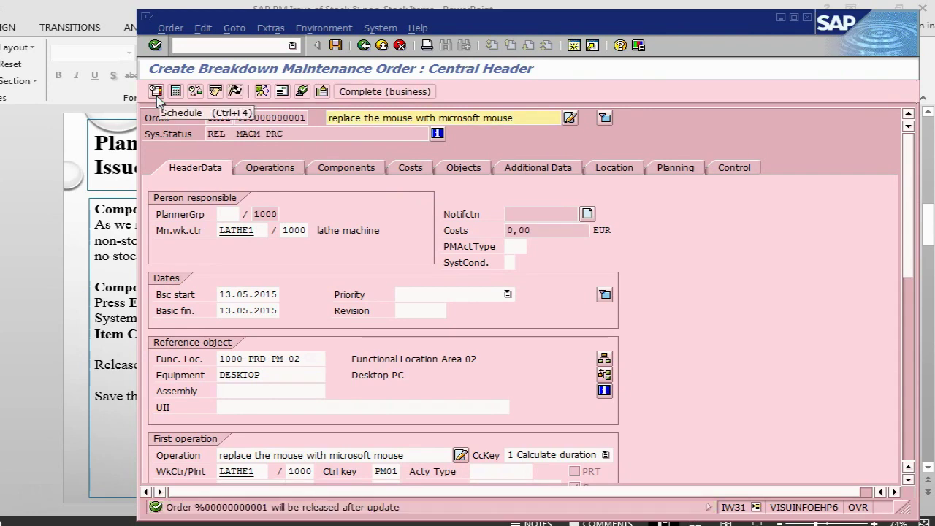
pyautogui.click(335, 46)
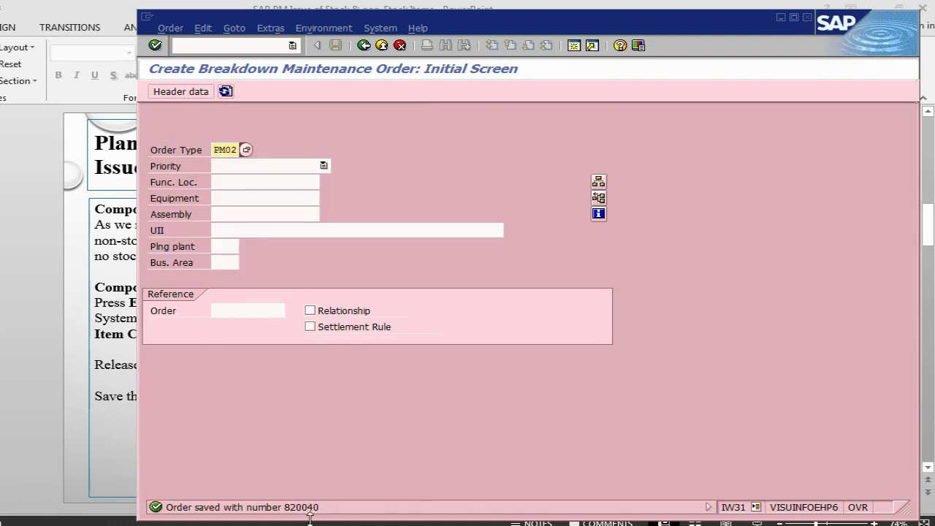
# Switch to PowerPoint, replace the order number on the slide with the newly saved one and advance to the PR & PO slide.
pyautogui.hotkey('alt', 'Tab')
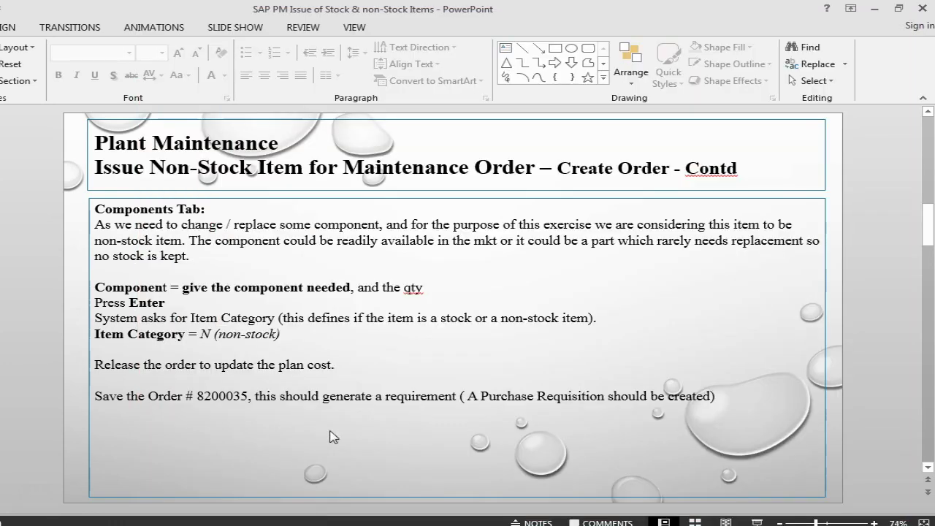
pyautogui.click(233, 395)
pyautogui.press('Delete')
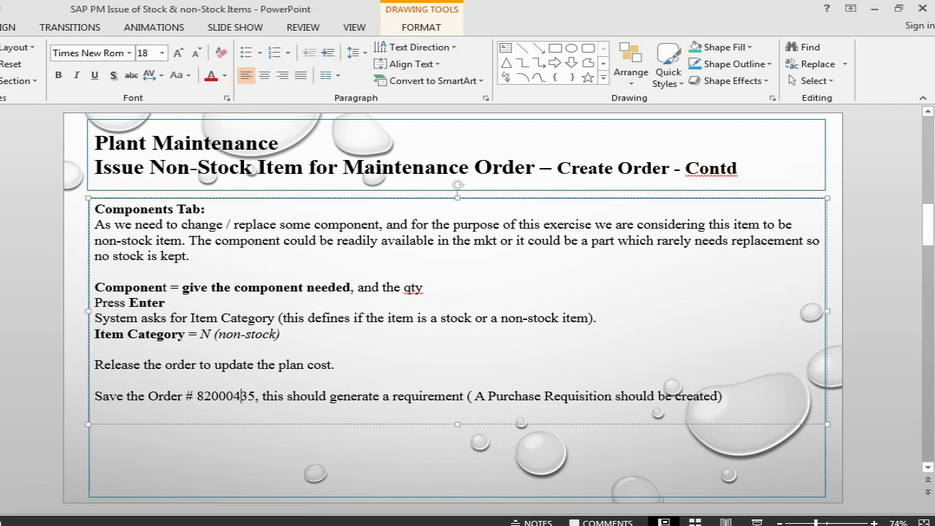
pyautogui.write('40')
pyautogui.press('Delete')
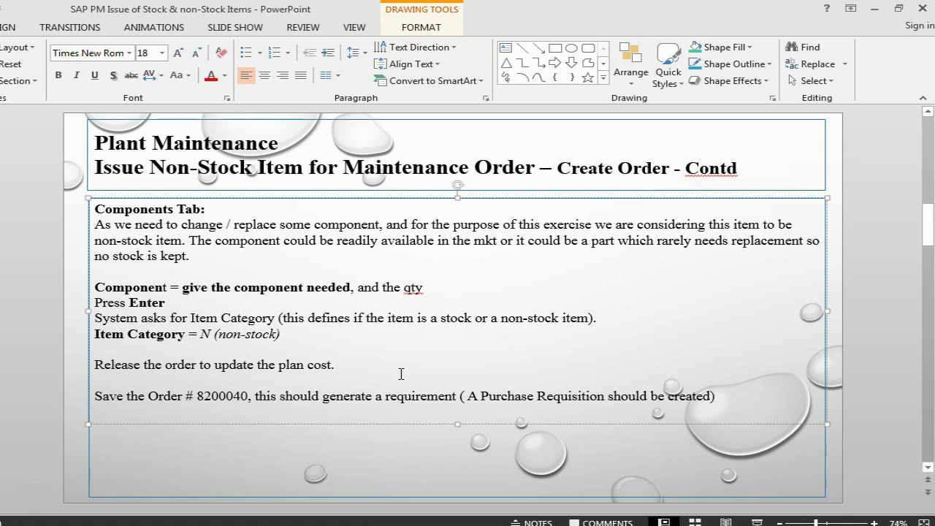
pyautogui.press('pagedown')
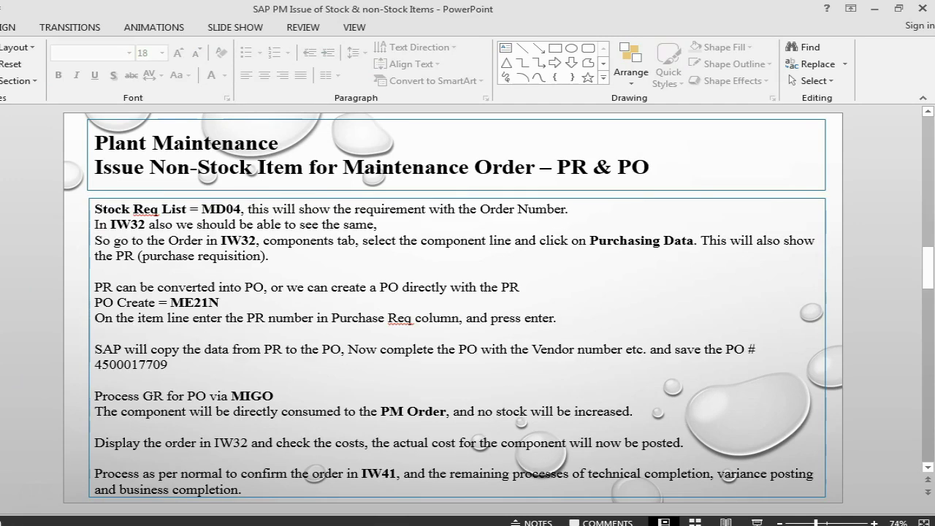
# Return to SAP, display the saved breakdown maintenance order and view its cost overview.
pyautogui.hotkey('alt', 'Tab')
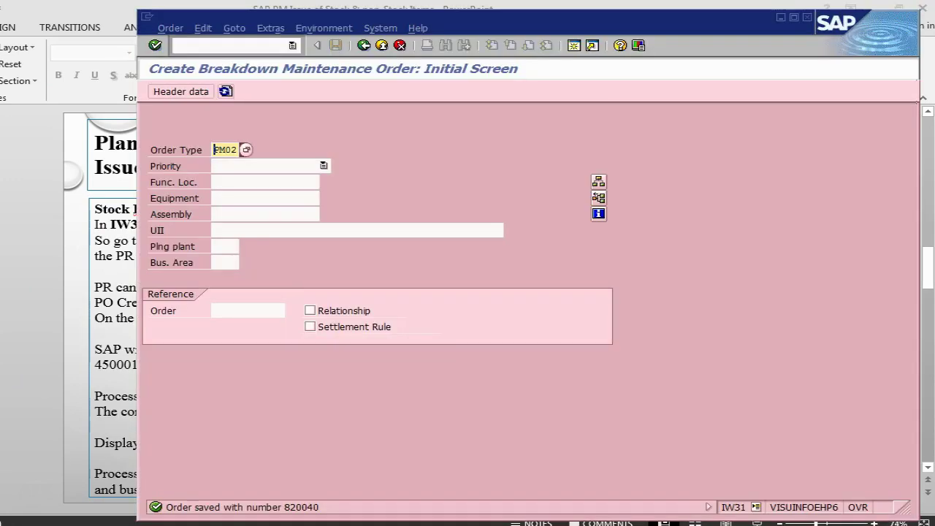
pyautogui.click(170, 28)
pyautogui.click(192, 110)
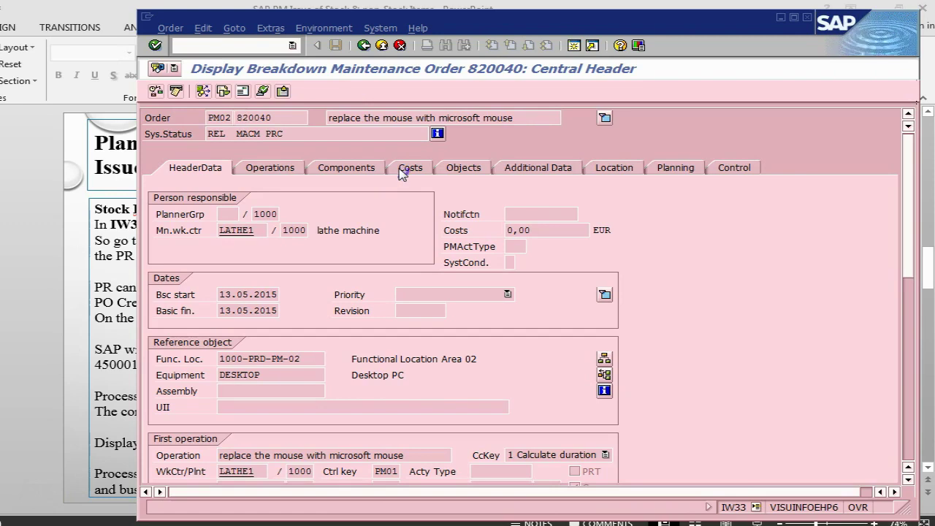
pyautogui.click(404, 168)
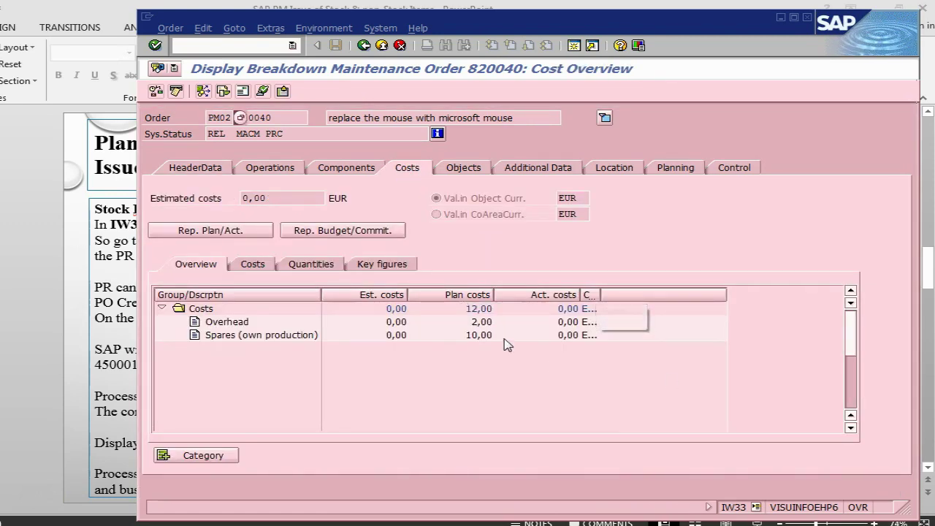
# Display the purchasing data of the M-MOUSE component in the maintenance order.
pyautogui.click(320, 169)
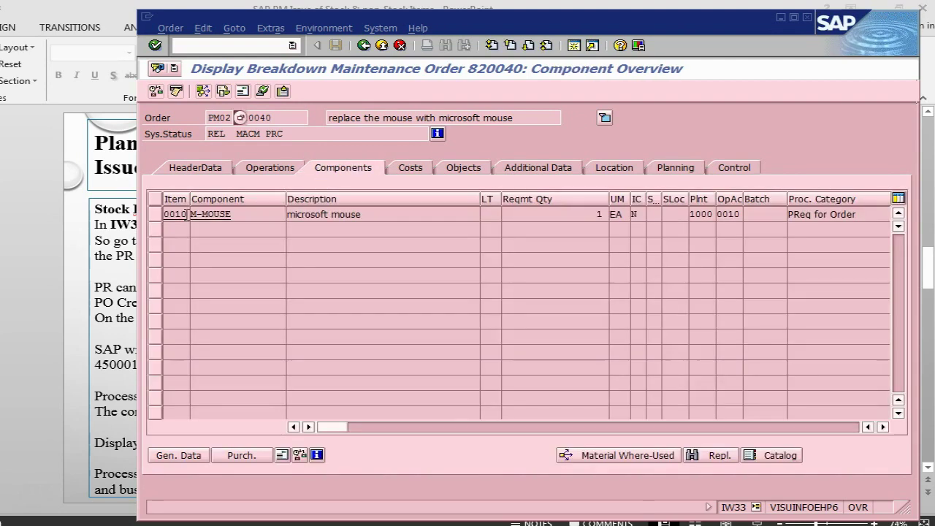
pyautogui.click(156, 216)
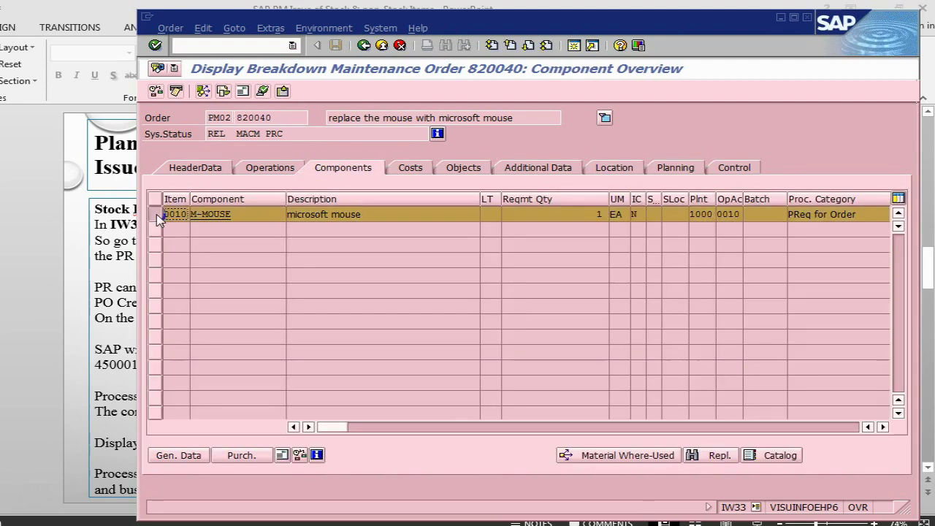
pyautogui.click(241, 455)
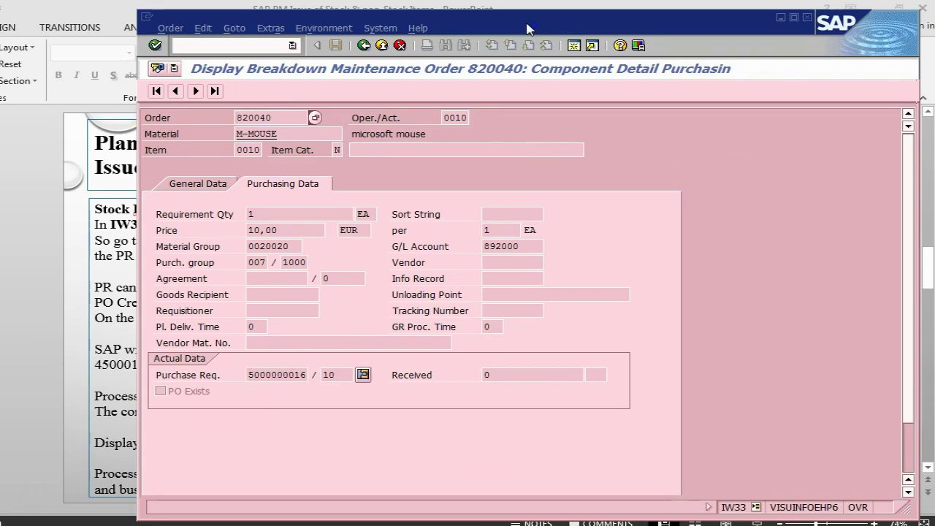
# Run transaction MD04 in a new session and display the stock/requirements list for M-MOUSE in plant 1000.
pyautogui.moveTo(532, 29); pyautogui.dragTo(421, 22)
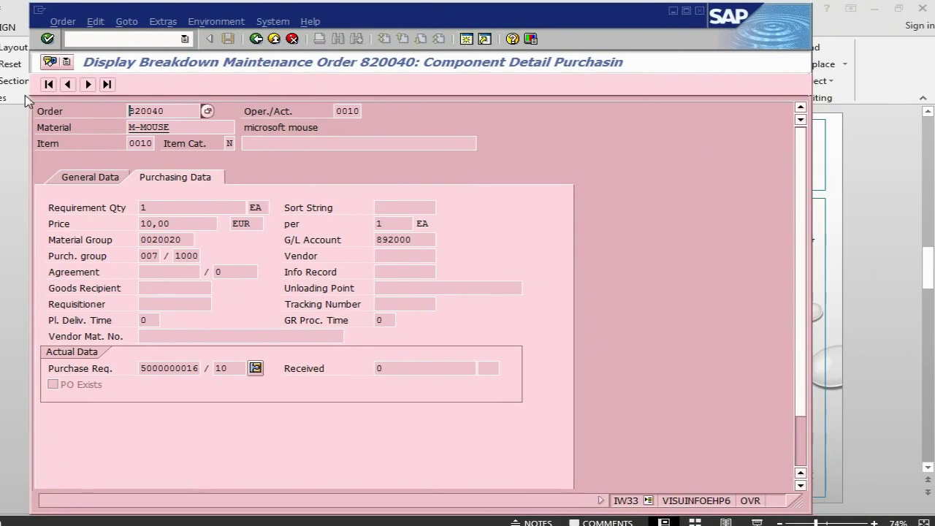
pyautogui.click(84, 42)
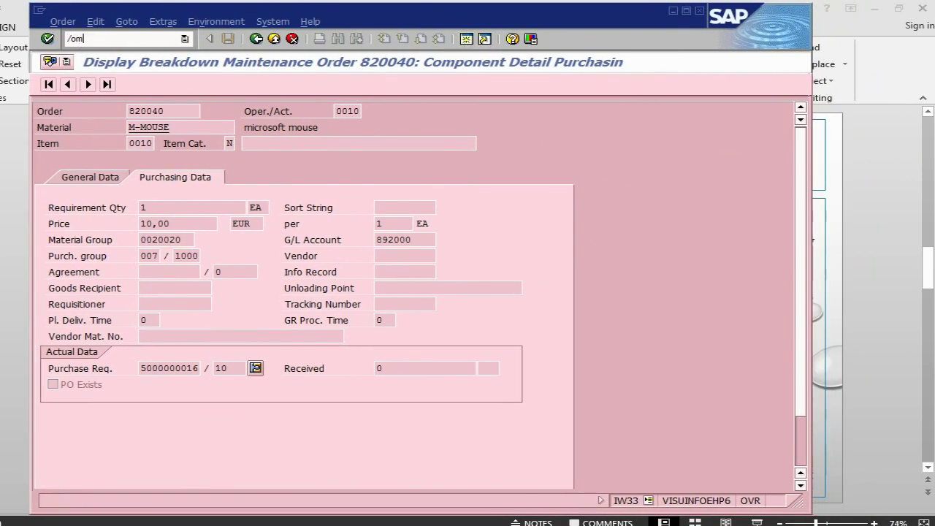
pyautogui.write('/omd04')
pyautogui.press('Return')
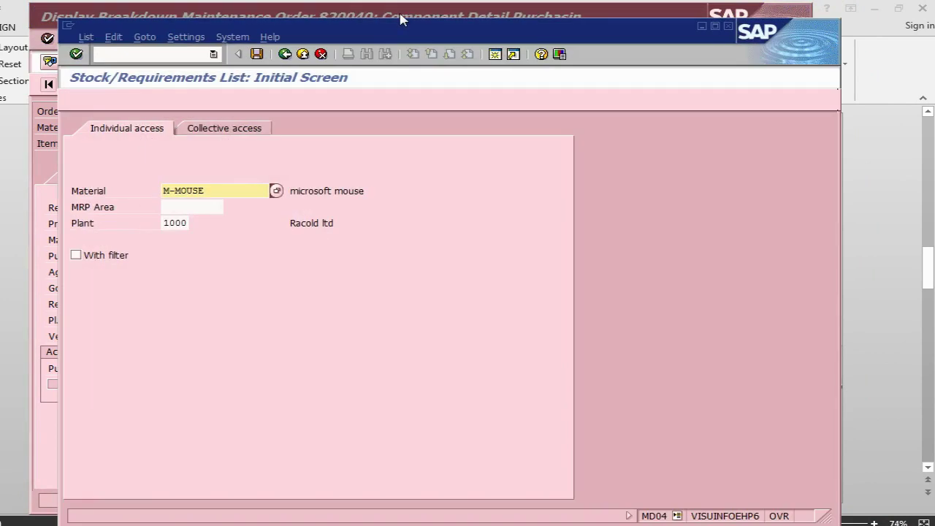
pyautogui.moveTo(406, 35); pyautogui.dragTo(479, 19)
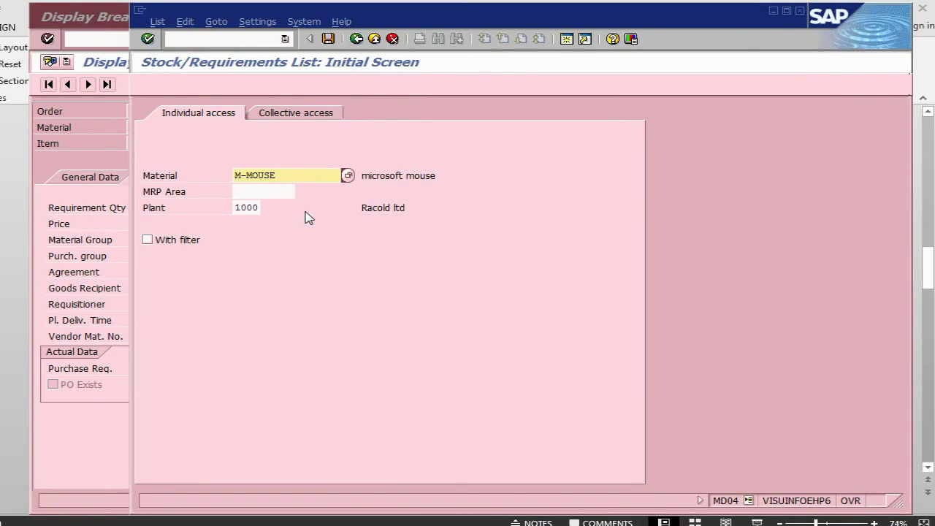
pyautogui.press('Return')
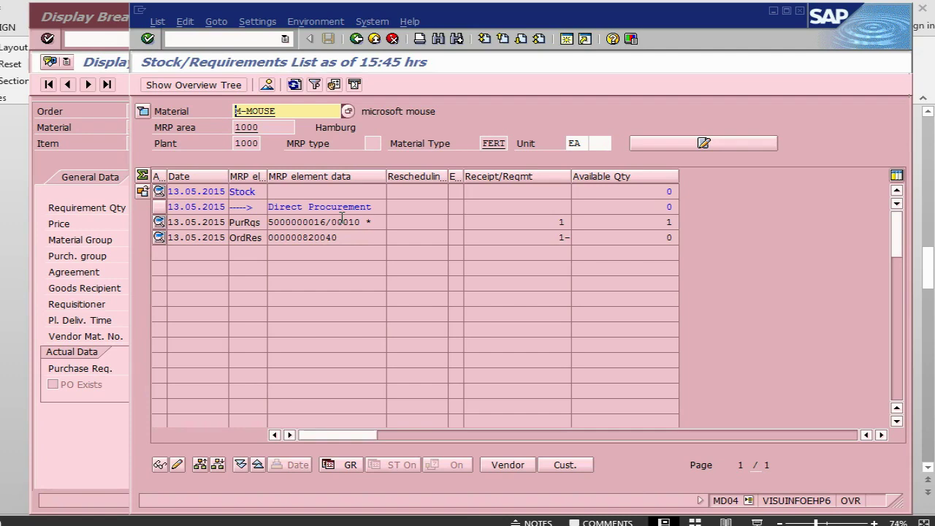
# Check the purchase order instructions on the PowerPoint slide, return to SAP and run transaction ME21N in the stock/requirements session.
pyautogui.hotkey('alt', 'Tab')
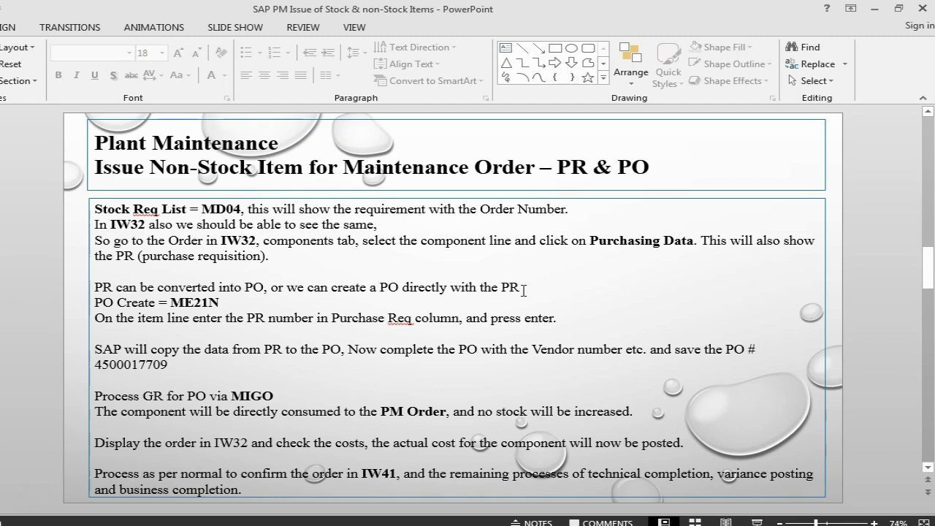
pyautogui.hotkey('alt', 'Tab')
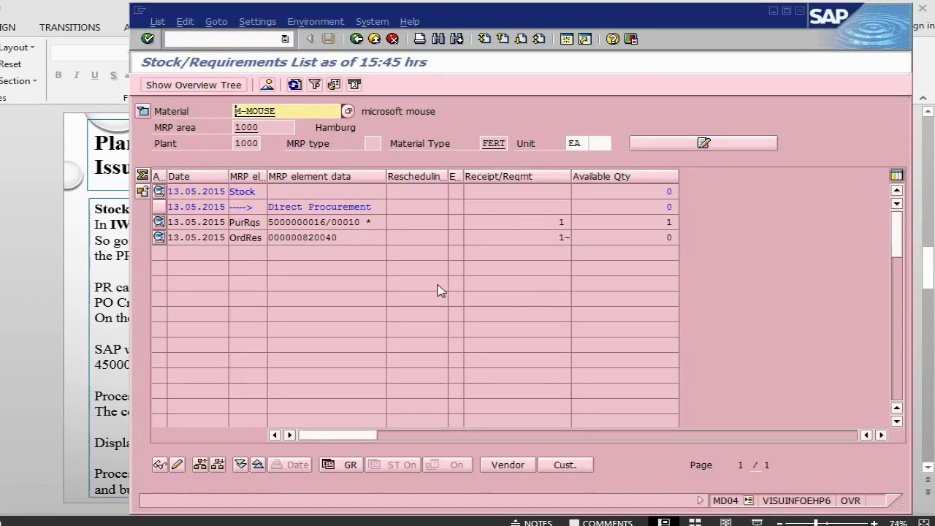
pyautogui.click(212, 38)
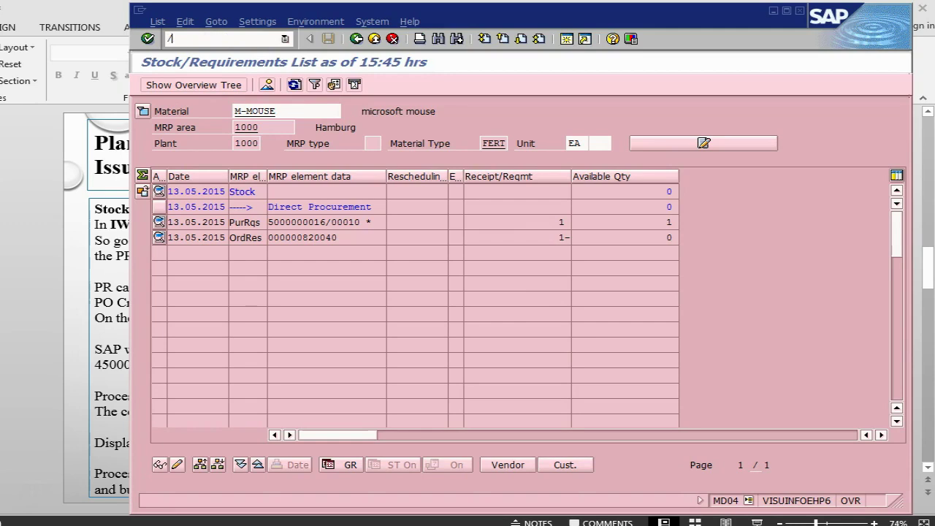
pyautogui.write('/nme21')
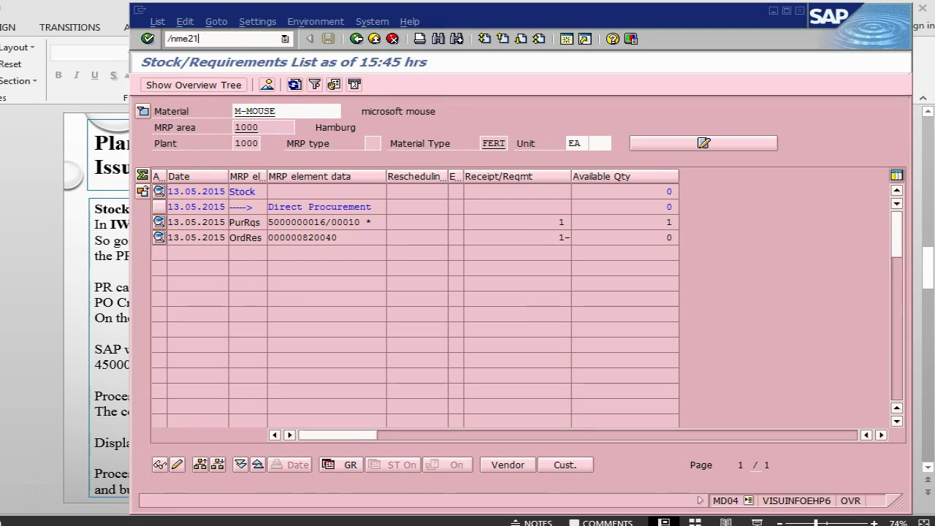
pyautogui.write('n')
pyautogui.press('Return')
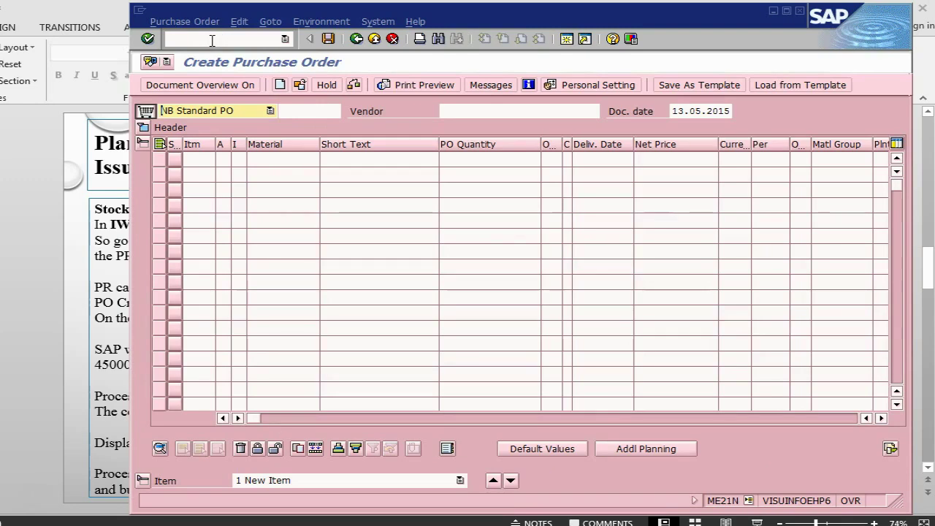
# Copy the purchase requisition number from the maintenance order's purchasing data into the first purchase order item and load its data.
pyautogui.click(882, 418)
pyautogui.click(882, 418)
pyautogui.click(882, 417)
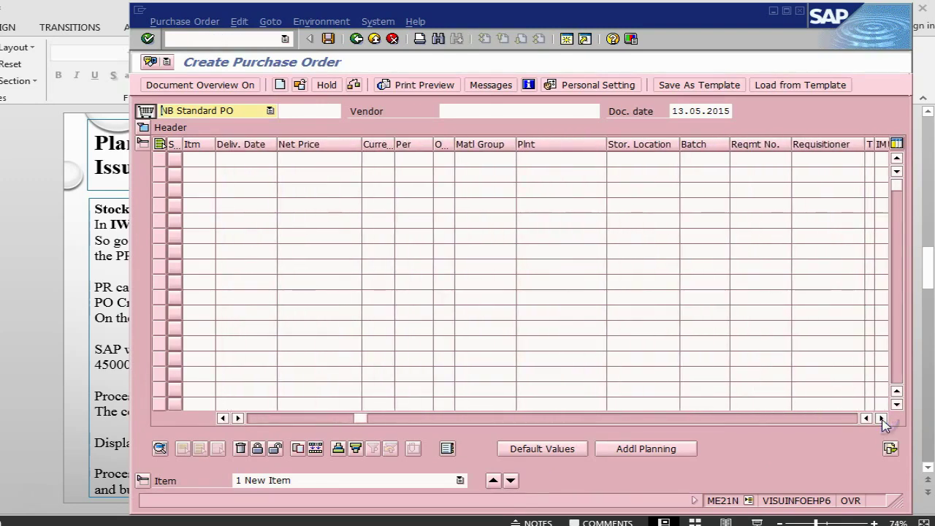
pyautogui.click(881, 418)
pyautogui.click(882, 418)
pyautogui.click(882, 418)
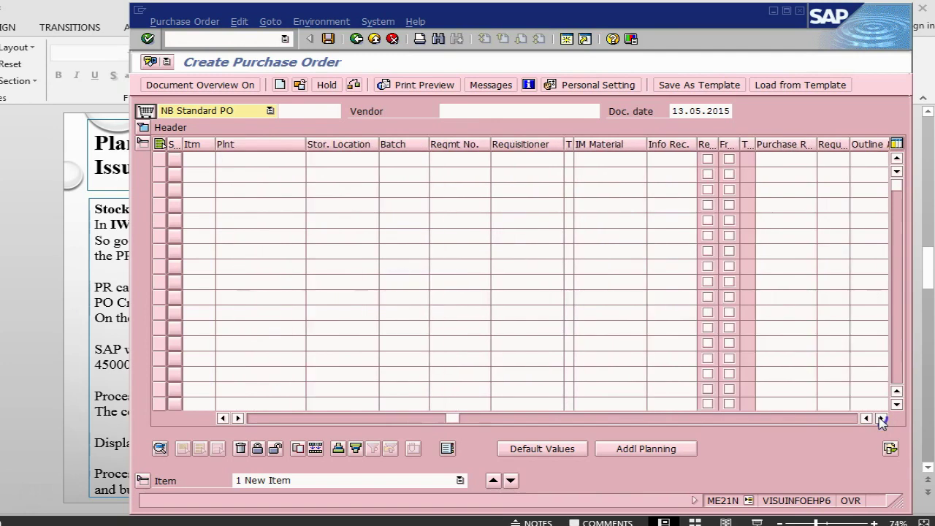
pyautogui.click(881, 418)
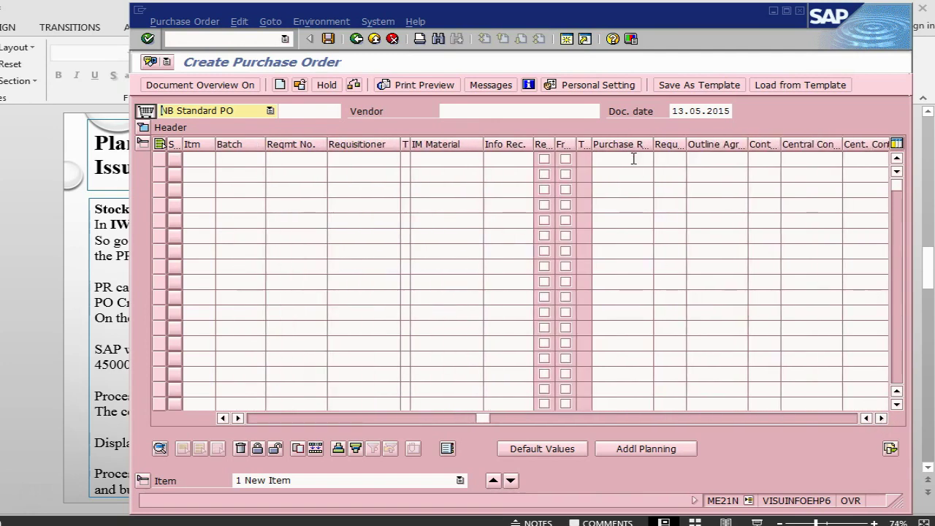
pyautogui.click(634, 159)
pyautogui.hotkey('alt', 'Tab')
pyautogui.hotkey('alt', 'Tab')
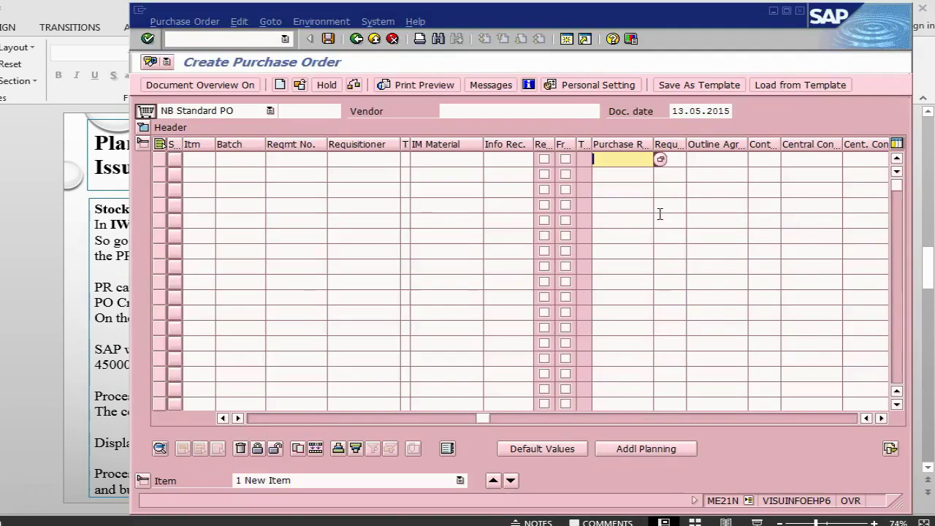
pyautogui.hotkey('alt', 'Tab')
pyautogui.press('Tab')
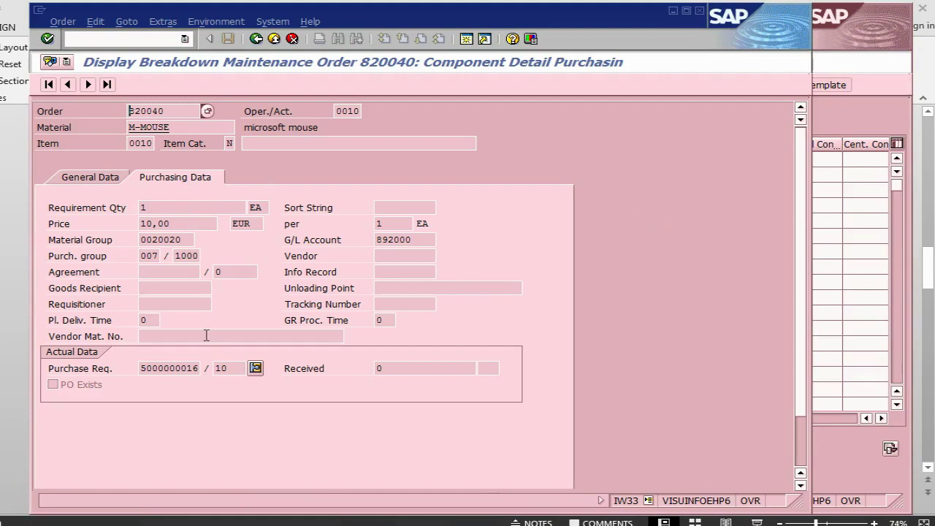
pyautogui.moveTo(138, 368); pyautogui.dragTo(198, 368)
pyautogui.hotkey('ctrl', 'c')
pyautogui.hotkey('alt', 'Tab')
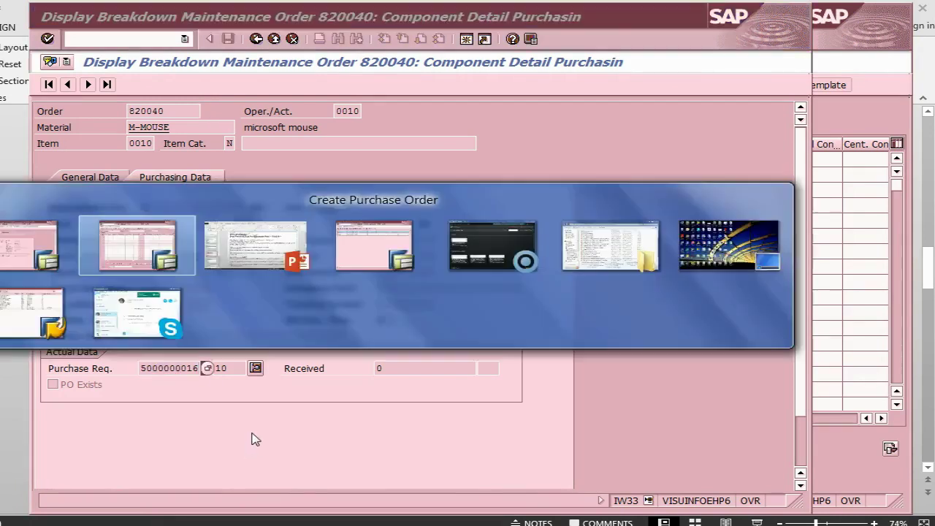
pyautogui.hotkey('ctrl', 'v')
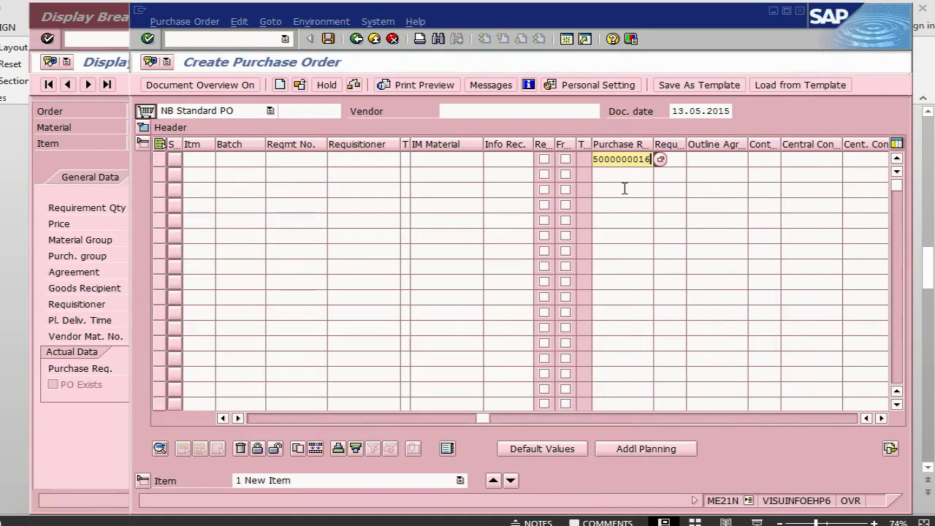
pyautogui.press('Return')
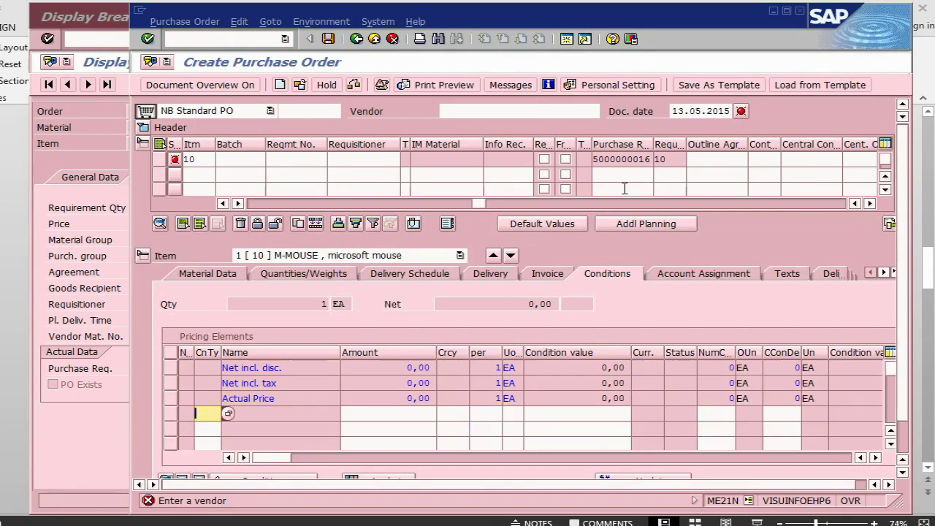
# Assign vendor 2500 to the purchase order and set the M-MOUSE item's gross price to 12 EUR.
pyautogui.click(445, 113)
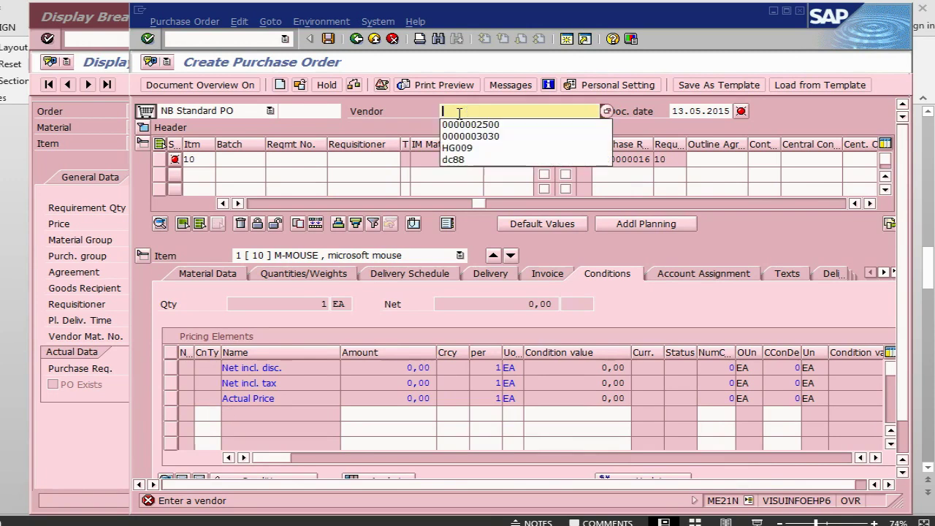
pyautogui.click(468, 125)
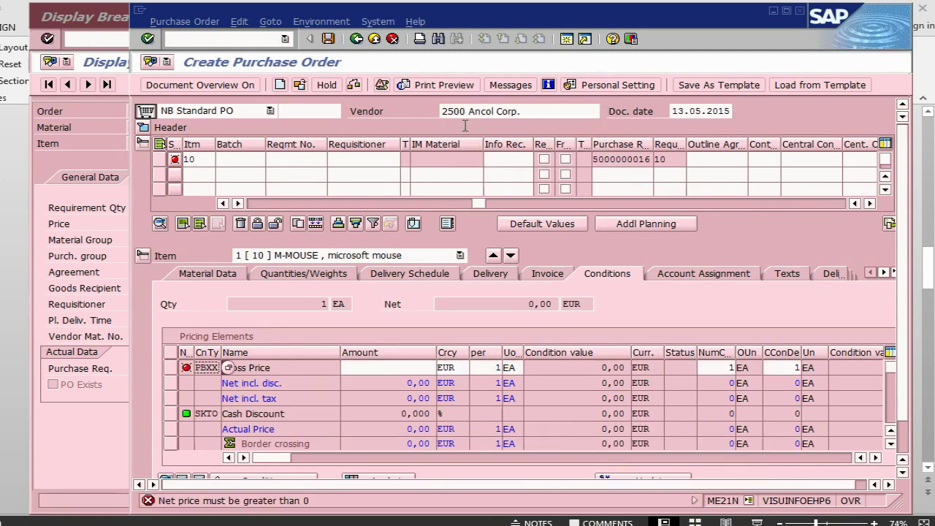
pyautogui.click(379, 369)
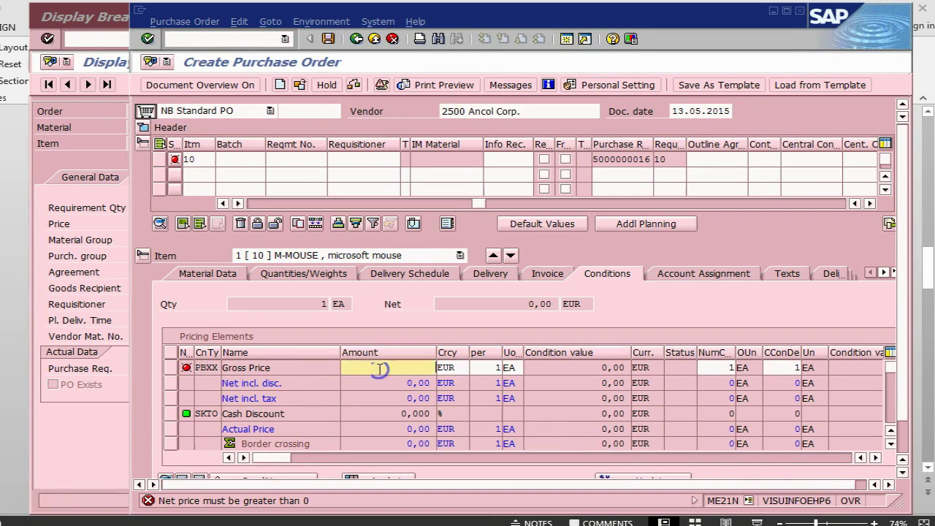
pyautogui.write('12')
pyautogui.press('Return')
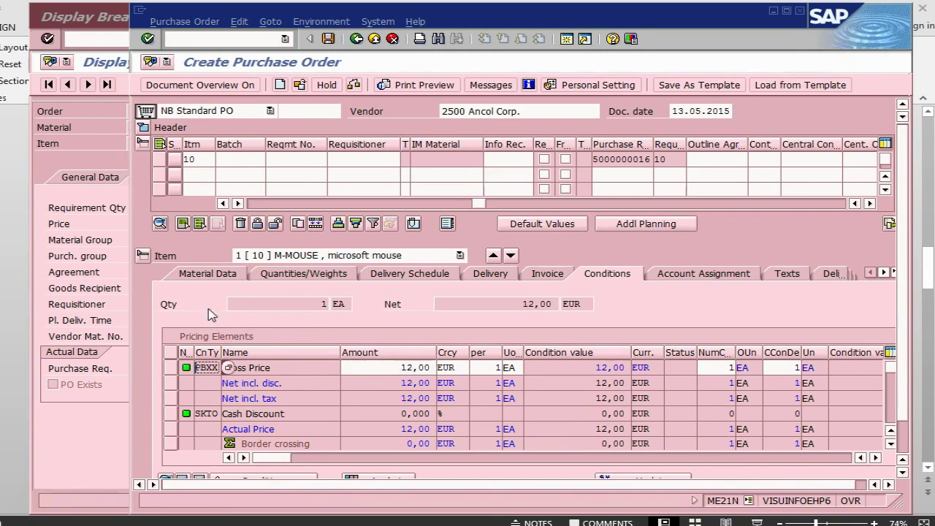
# Check the item's account assignment category F (Order) against the possible entries and display its account assignment details.
pyautogui.click(257, 204)
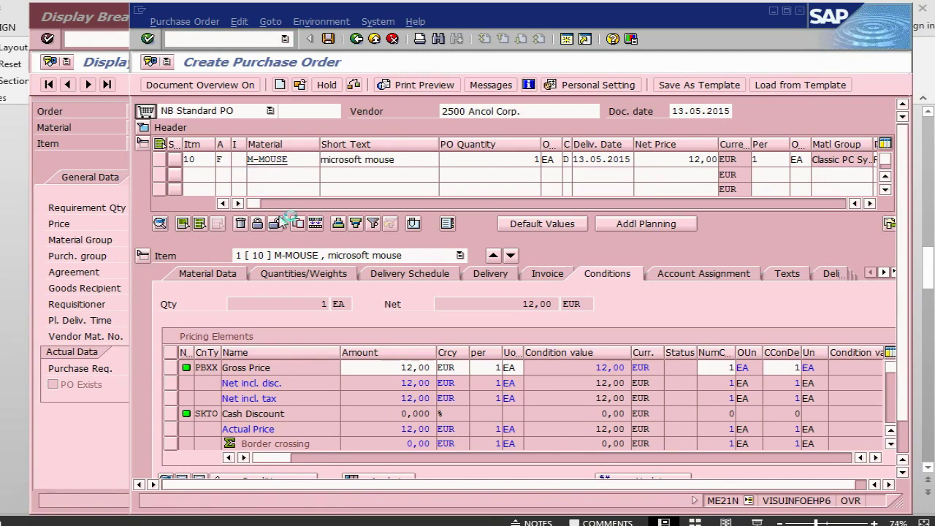
pyautogui.press('F4')
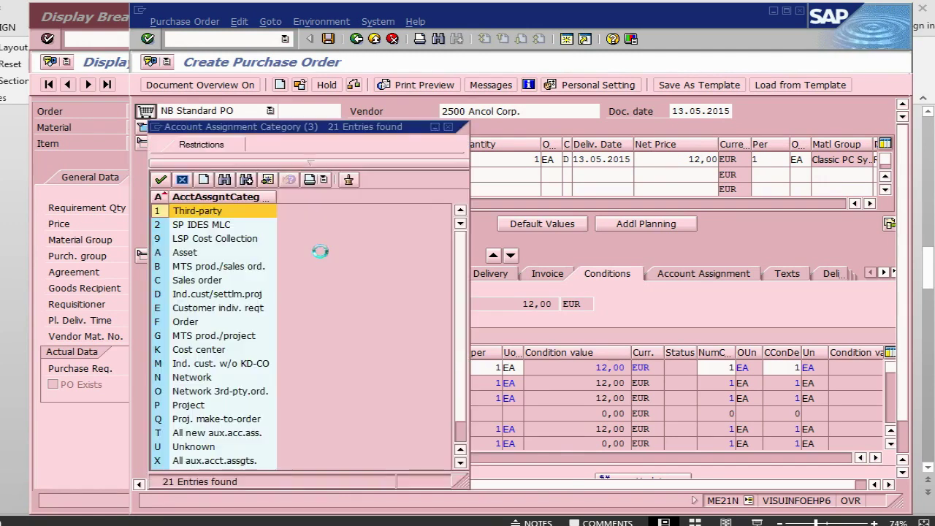
pyautogui.click(190, 324)
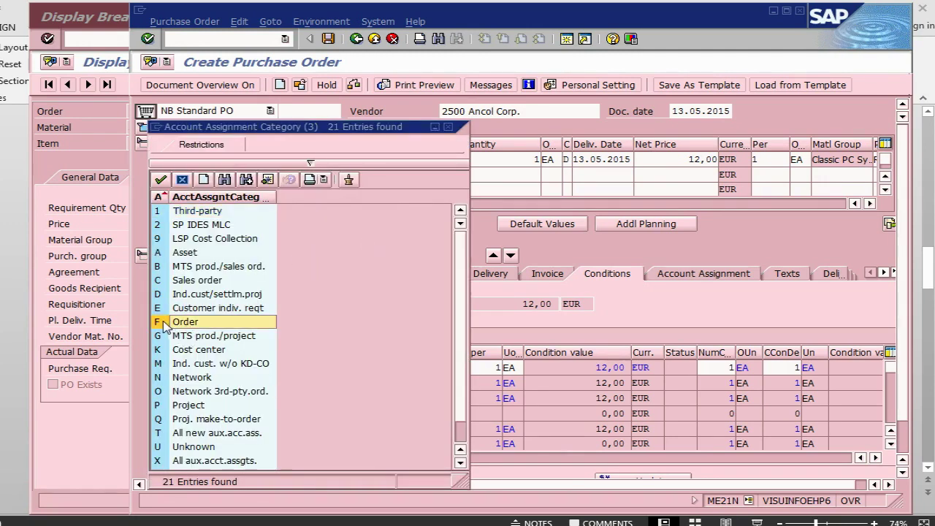
pyautogui.press('Return')
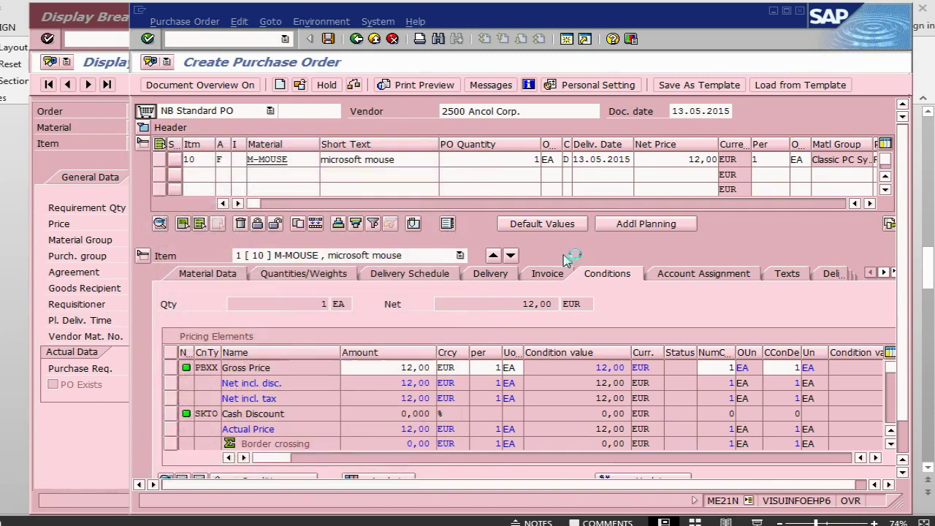
pyautogui.click(678, 275)
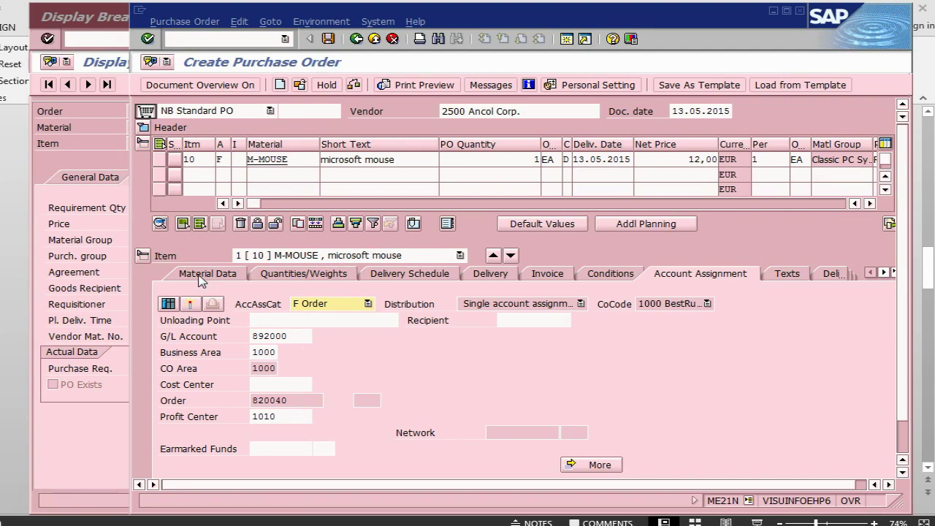
# Check the header's organizational data, save the purchase order, and display the saved document.
pyautogui.click(143, 127)
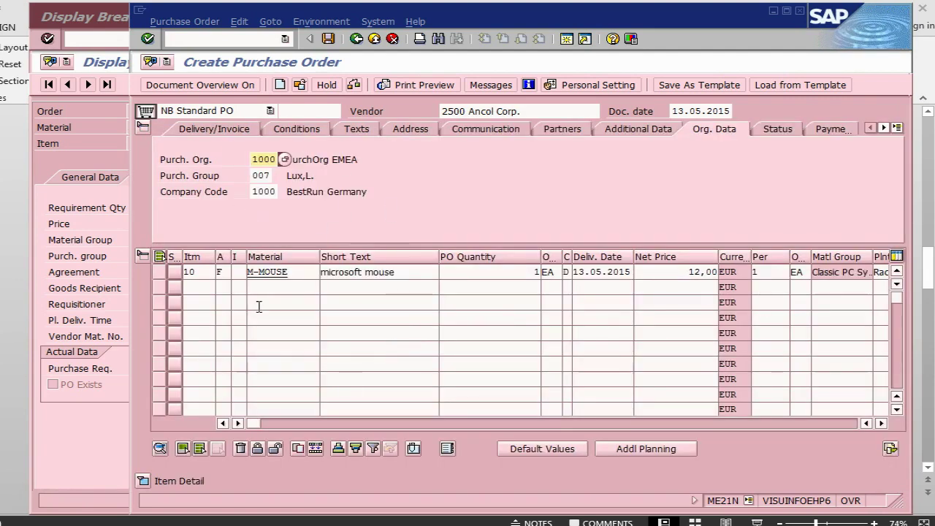
pyautogui.click(328, 39)
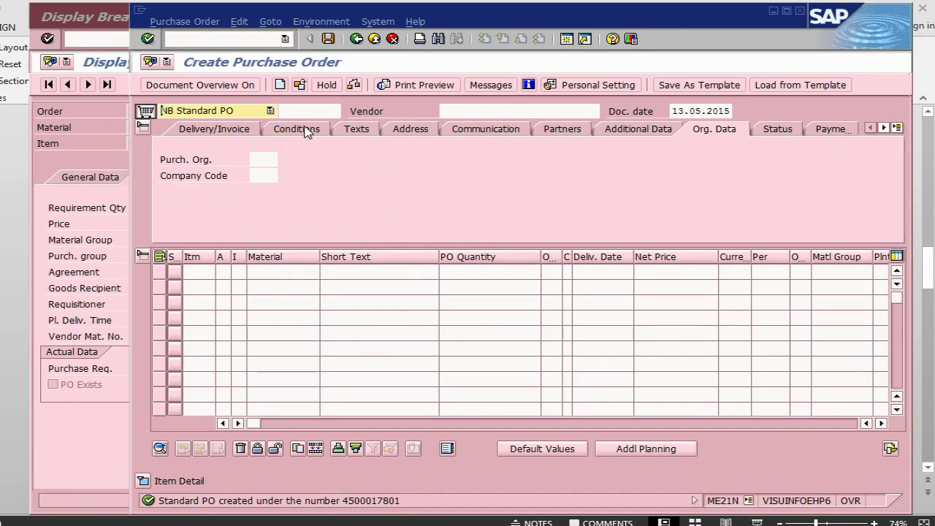
pyautogui.click(300, 84)
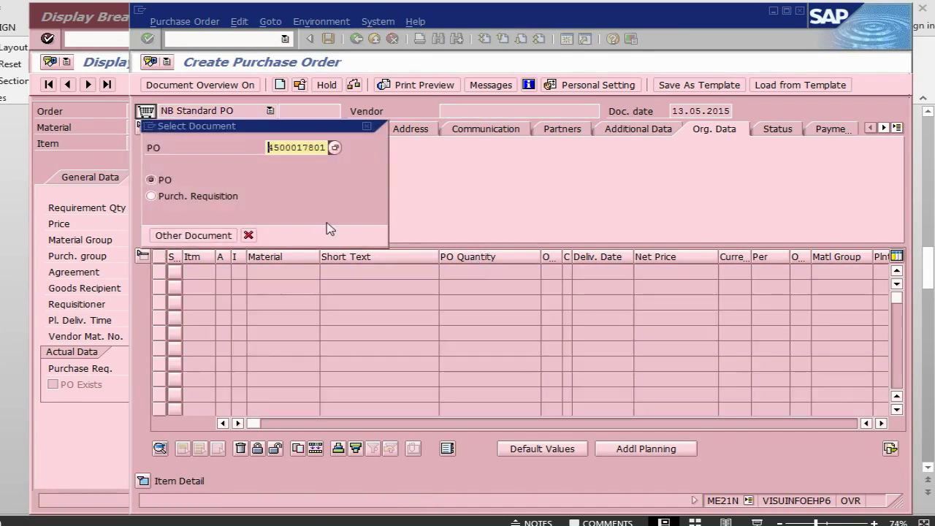
pyautogui.click(202, 233)
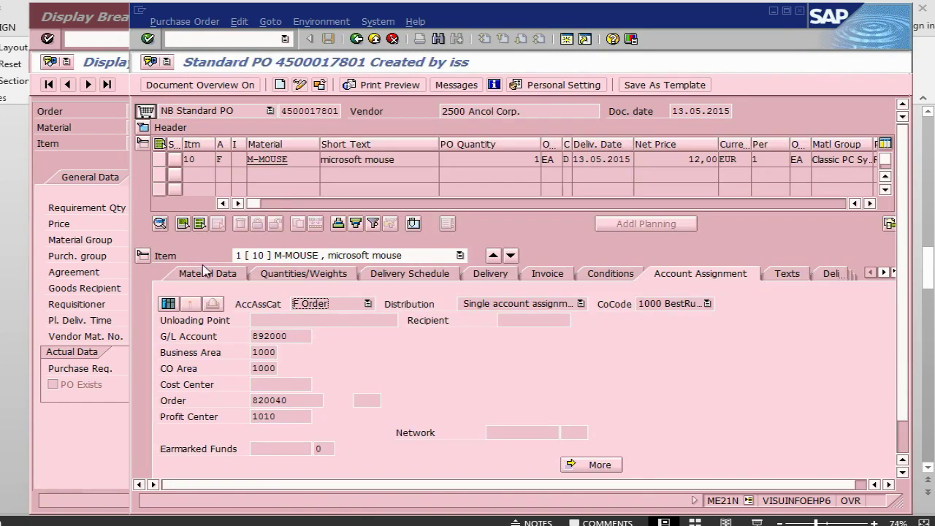
# Switch to the maintenance order session and run transaction MIGO in it.
pyautogui.hotkey('alt', 'Tab')
pyautogui.press('Tab')
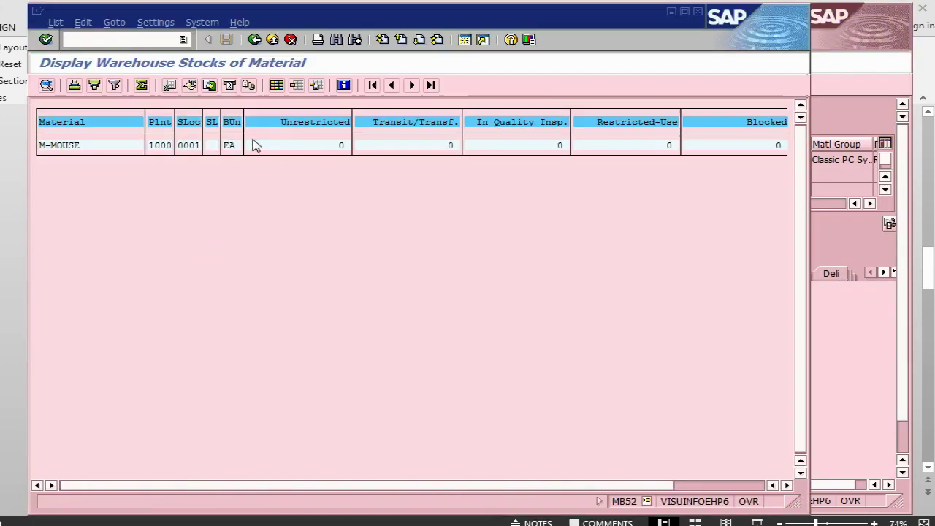
pyautogui.hotkey('alt', 'Tab')
pyautogui.press('Tab')
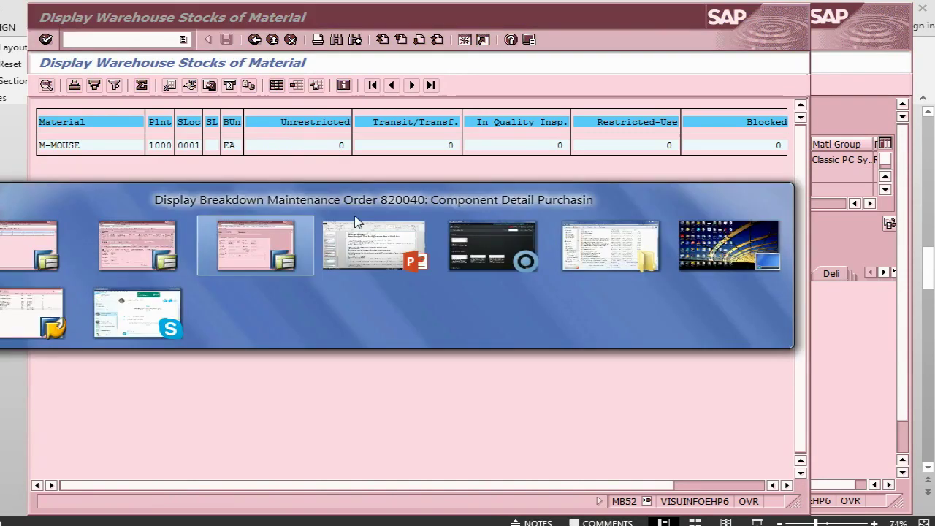
pyautogui.hotkey('alt', 'Tab')
pyautogui.press('Tab')
pyautogui.press('Tab')
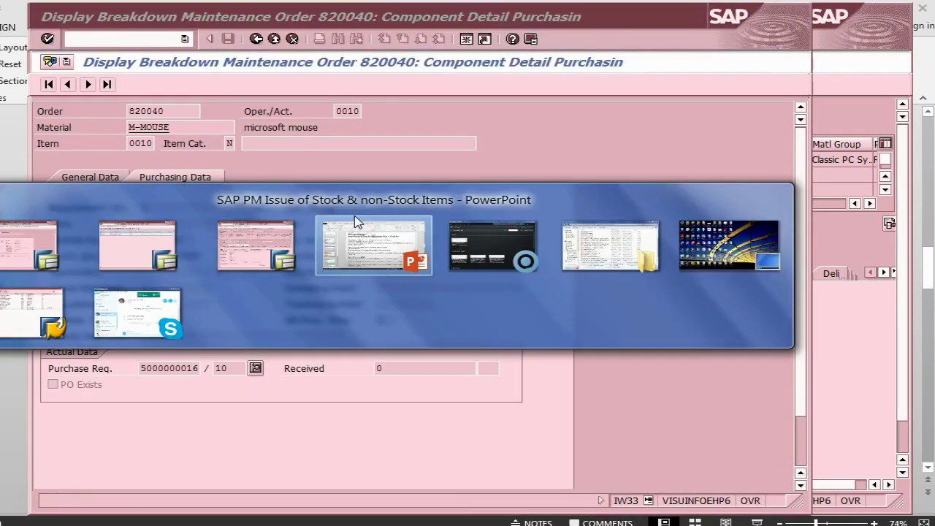
pyautogui.press('Tab')
pyautogui.press('Tab')
pyautogui.press('Tab')
pyautogui.press('Tab')
pyautogui.press('Tab')
pyautogui.press('Tab')
pyautogui.press('Tab')
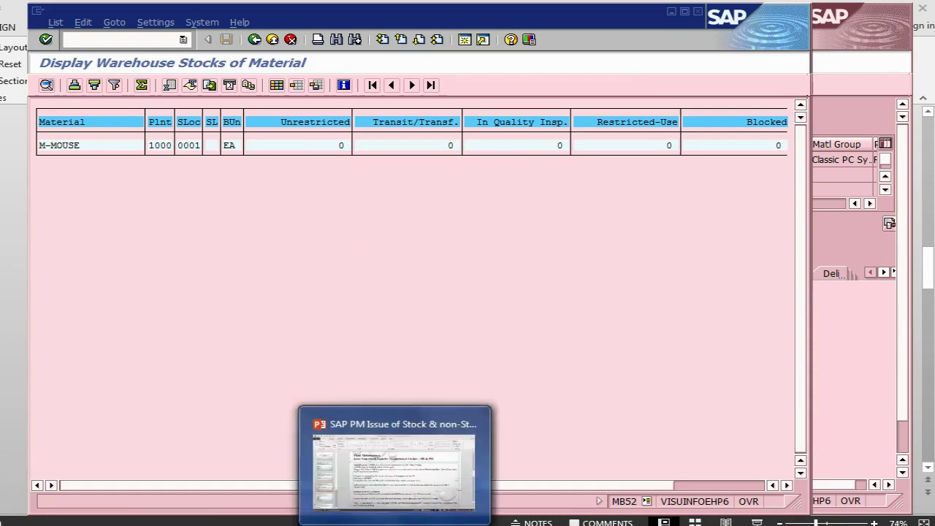
pyautogui.moveTo(497, 523)
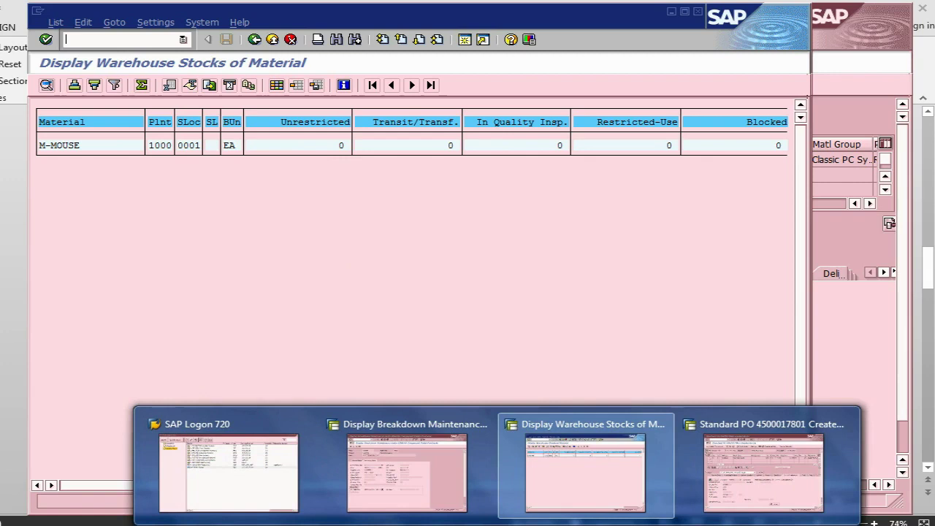
pyautogui.click(411, 463)
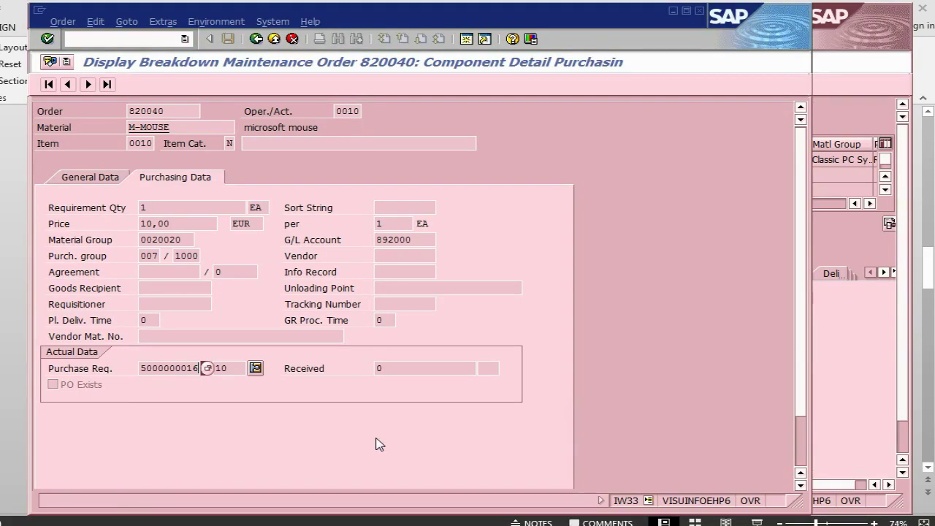
pyautogui.click(110, 39)
pyautogui.write('/nmigo')
pyautogui.press('Return')
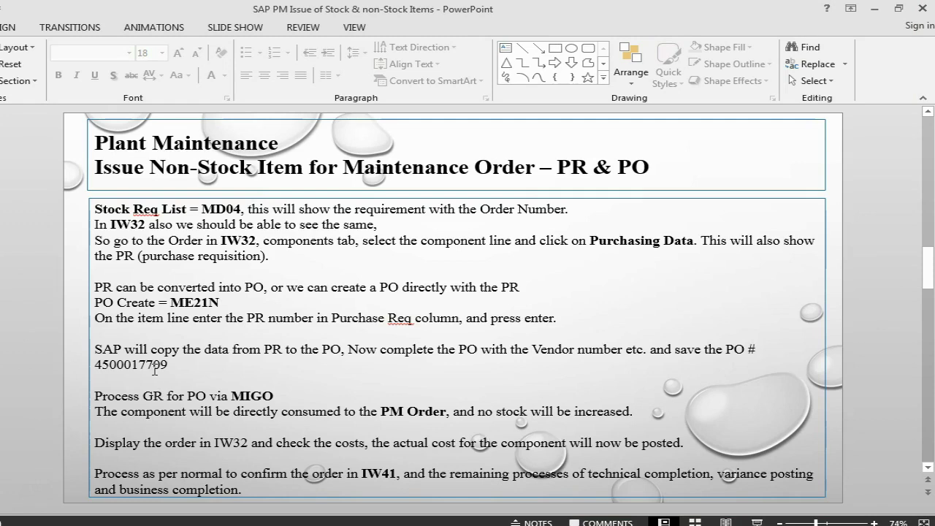
# Check the saved purchase order's number in SAP and update the purchase order number on the PowerPoint slide to match.
pyautogui.hotkey('alt', 'Tab')
pyautogui.hotkey('alt', 'Tab')
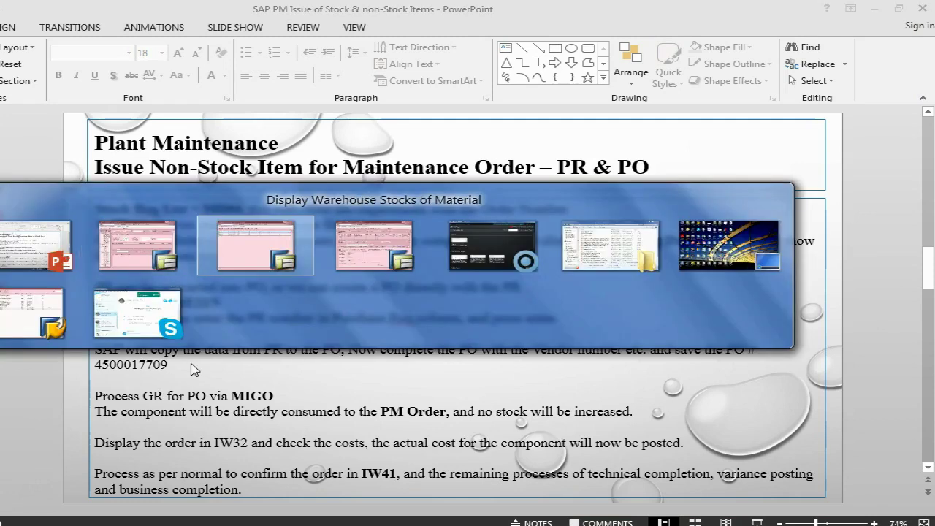
pyautogui.hotkey('alt', 'Tab')
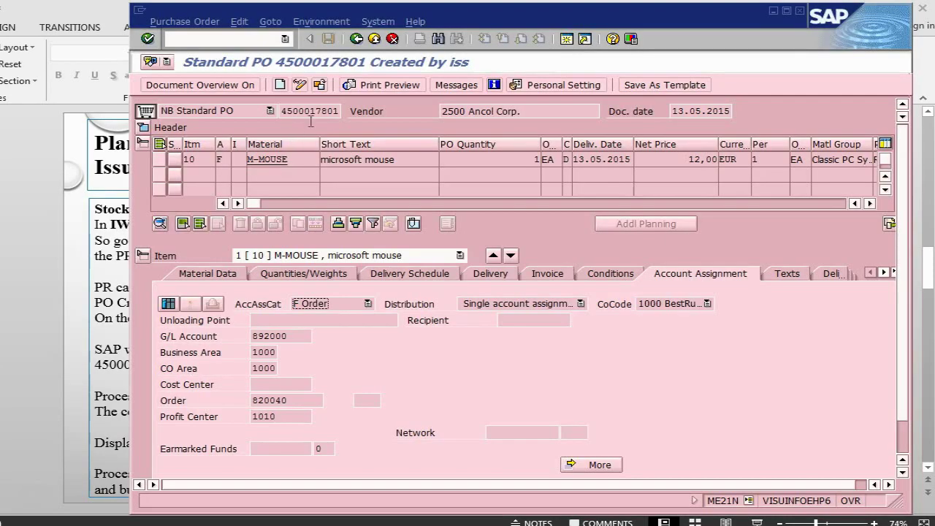
pyautogui.hotkey('alt', 'Tab')
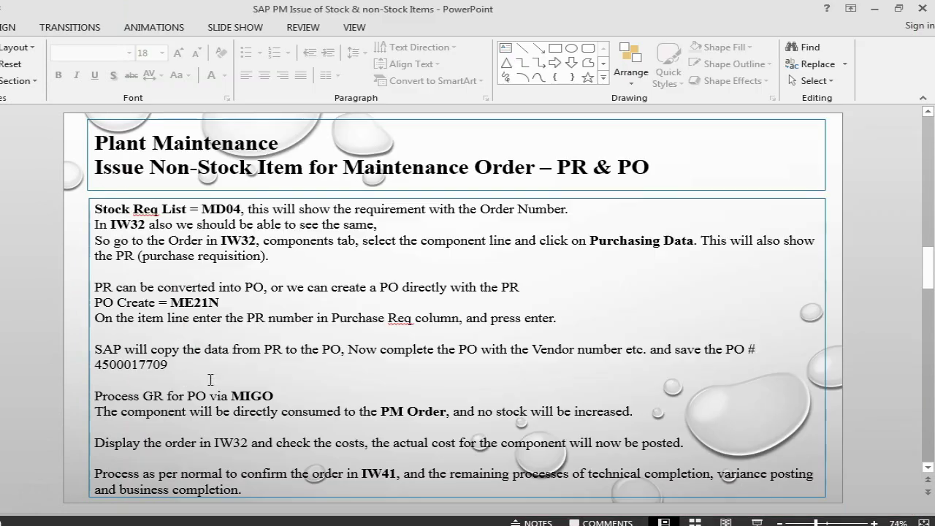
pyautogui.click(150, 364)
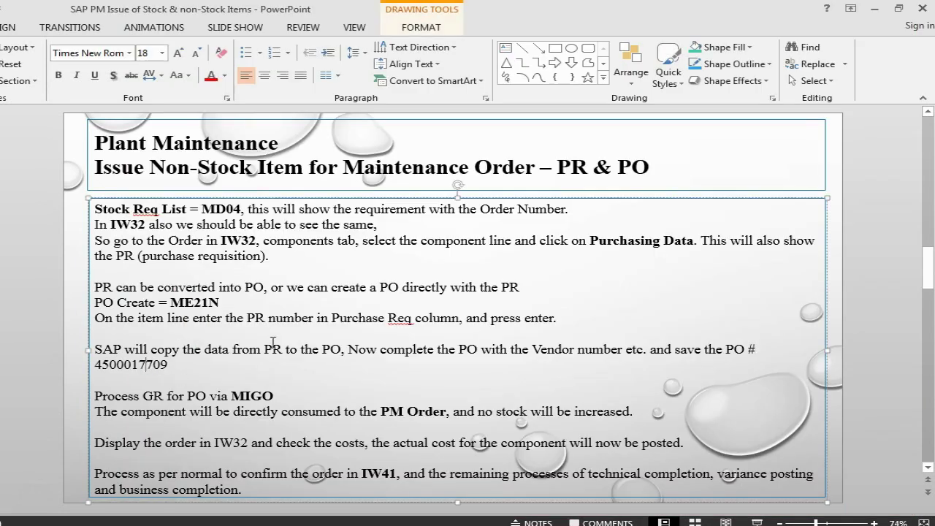
pyautogui.write('801')
pyautogui.press('Delete')
pyautogui.press('Delete')
pyautogui.press('Delete')
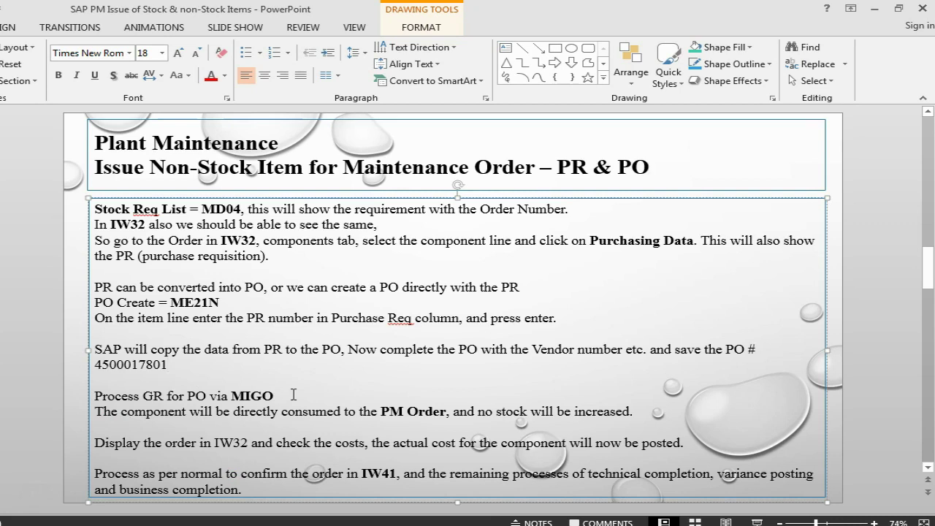
# Return to SAP, copy the number from the displayed purchase order into the MIGO goods receipt, and load the order's item.
pyautogui.hotkey('alt', 'Tab')
pyautogui.hotkey('alt', 'Tab')
pyautogui.hotkey('alt', 'Tab')
pyautogui.hotkey('alt', 'Tab')
pyautogui.hotkey('alt', 'Tab')
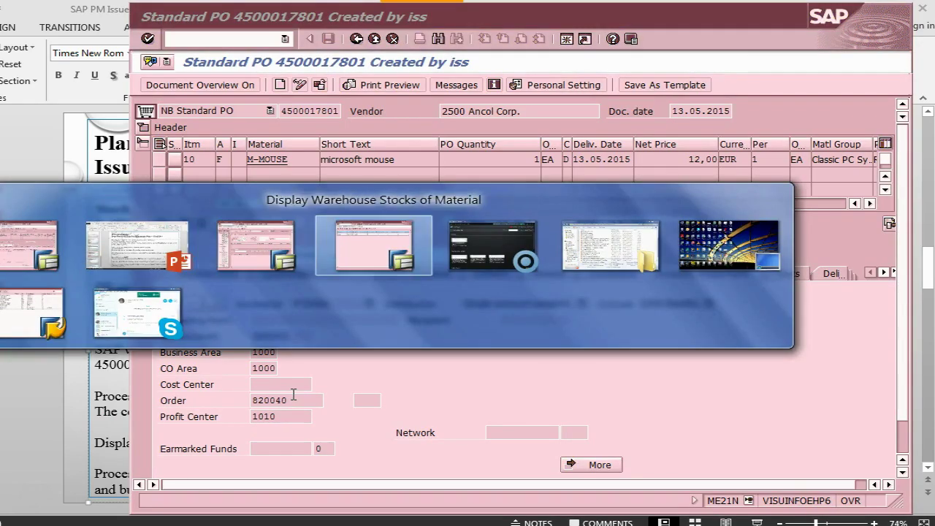
pyautogui.hotkey('alt', 'Tab')
pyautogui.hotkey('alt', 'Tab')
pyautogui.hotkey('alt', 'Tab')
pyautogui.hotkey('alt', 'Tab')
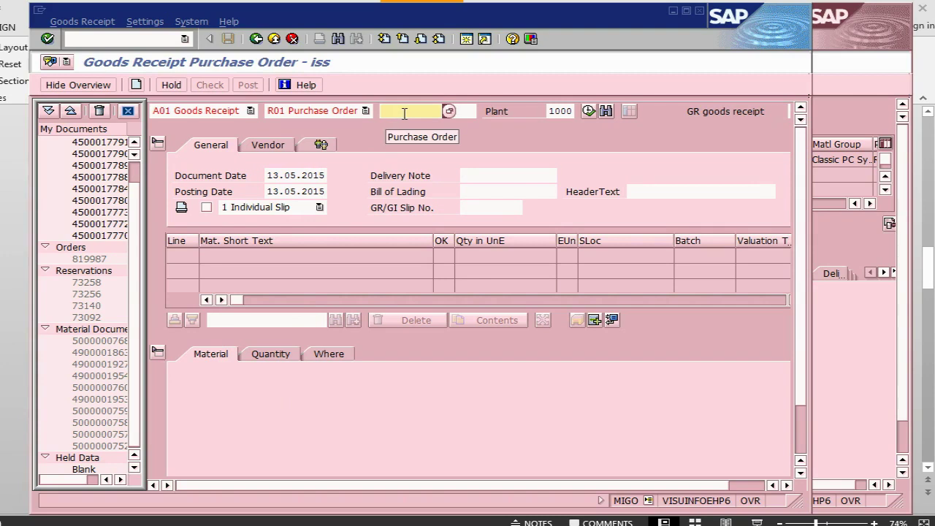
pyautogui.hotkey('alt', 'Tab')
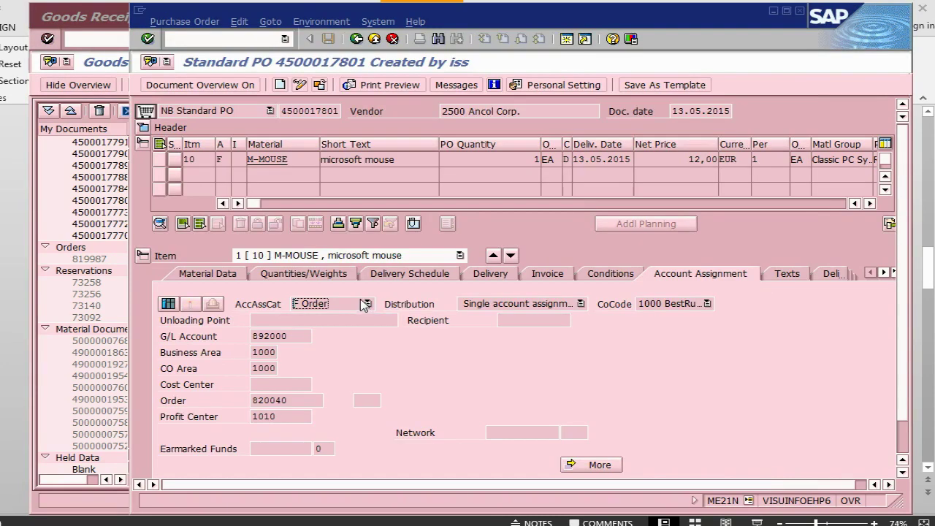
pyautogui.moveTo(284, 111); pyautogui.dragTo(351, 111)
pyautogui.hotkey('ctrl', 'c')
pyautogui.hotkey('alt', 'Tab')
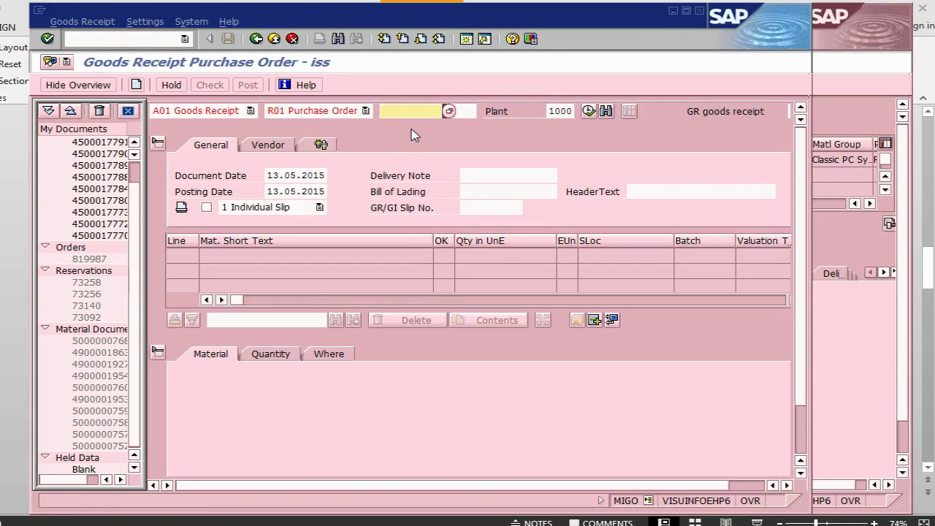
pyautogui.hotkey('ctrl', 'v')
pyautogui.press('Return')
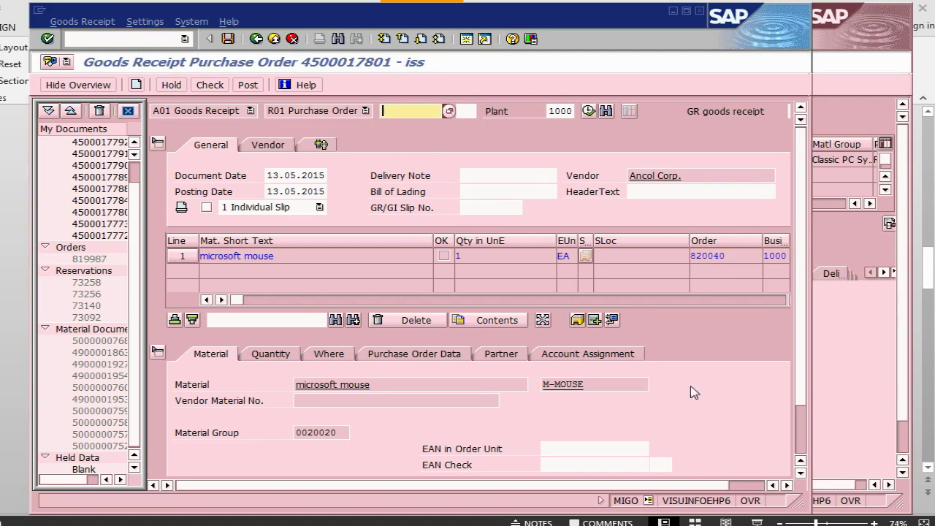
# Review the goods receipt item's quantity, movement type and location, purchase order data, partner and account assignment details.
pyautogui.click(502, 175)
pyautogui.click(501, 192)
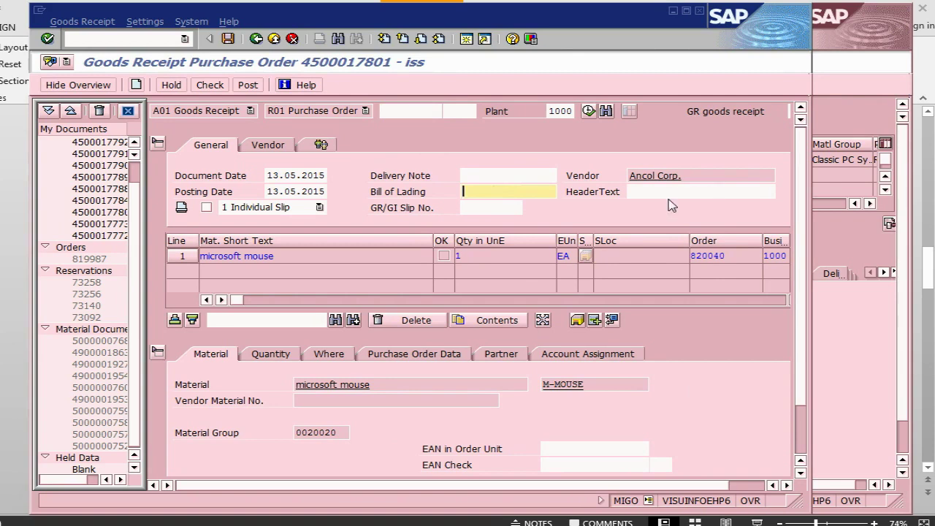
pyautogui.click(270, 355)
pyautogui.click(330, 363)
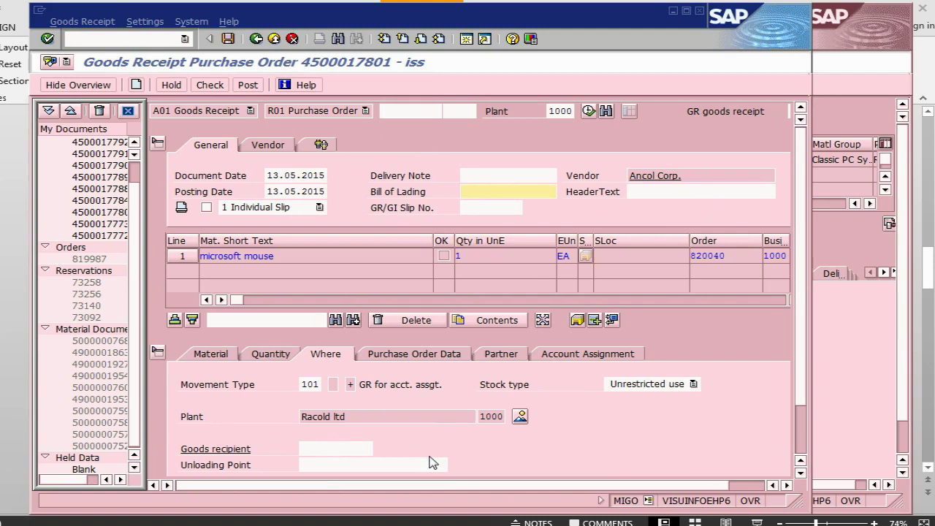
pyautogui.click(416, 358)
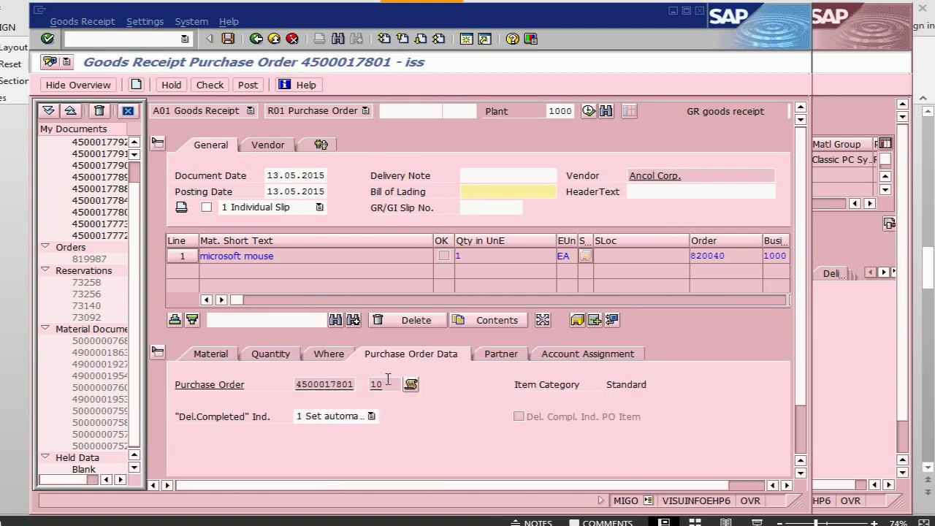
pyautogui.click(499, 357)
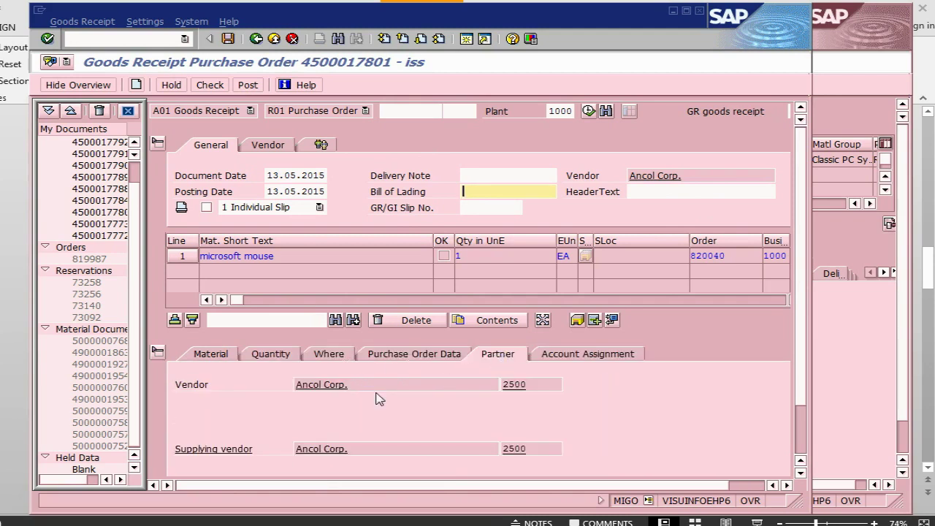
pyautogui.click(589, 358)
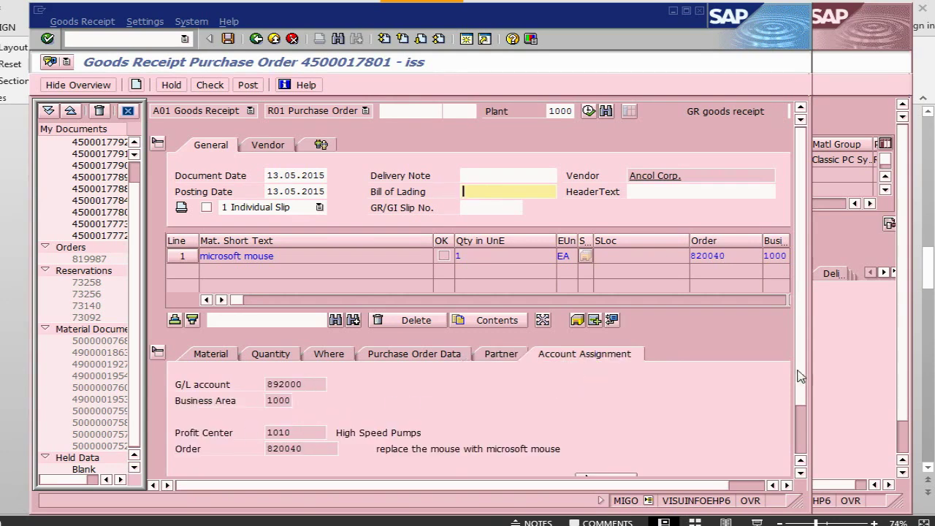
# Mark the microsoft mouse item as OK and post the goods receipt for the purchase order.
pyautogui.scroll(-2, 813, 434)
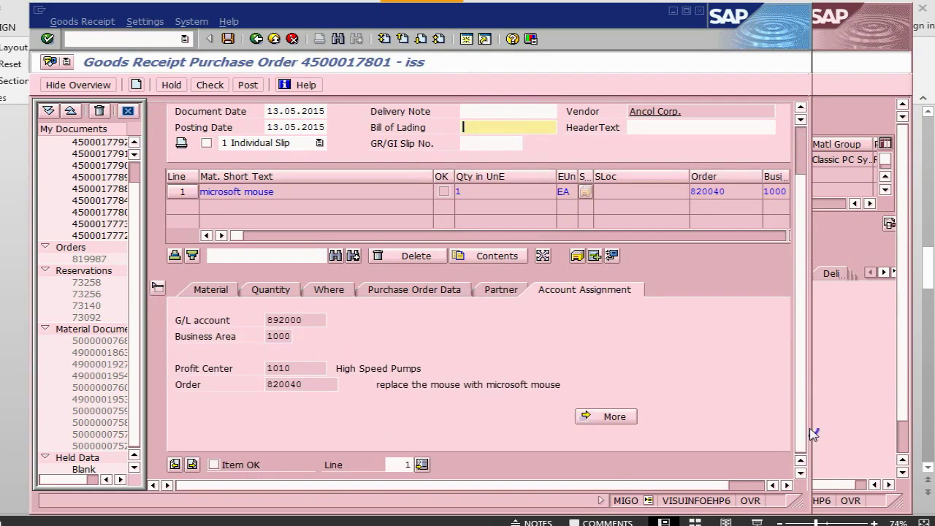
pyautogui.click(223, 467)
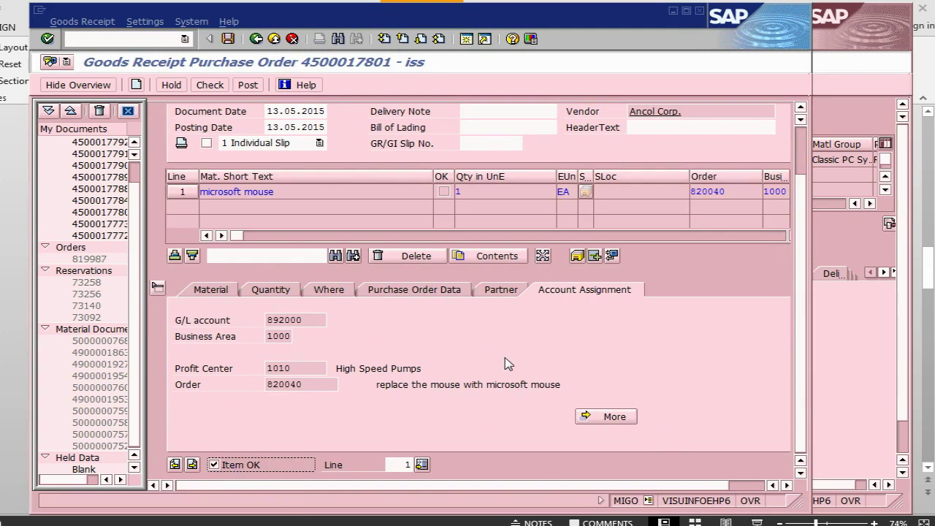
pyautogui.scroll(2, 512, 365)
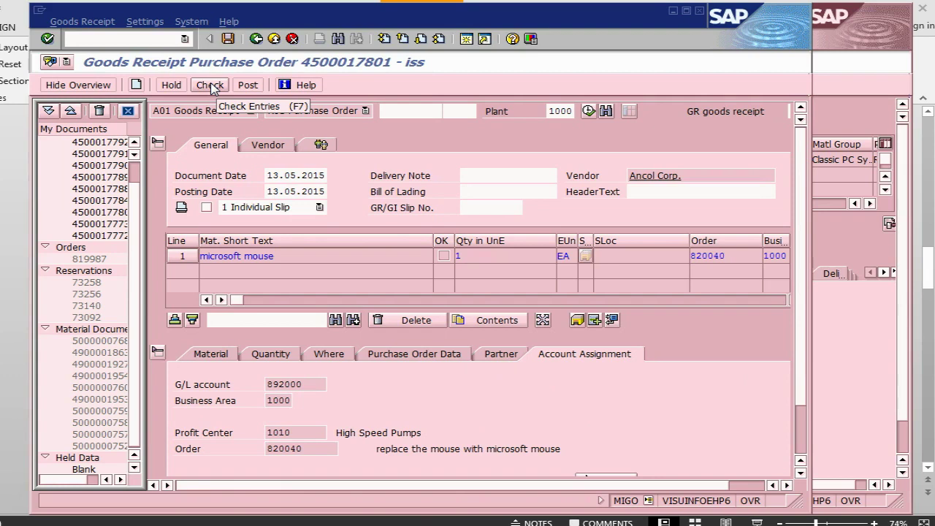
pyautogui.click(249, 86)
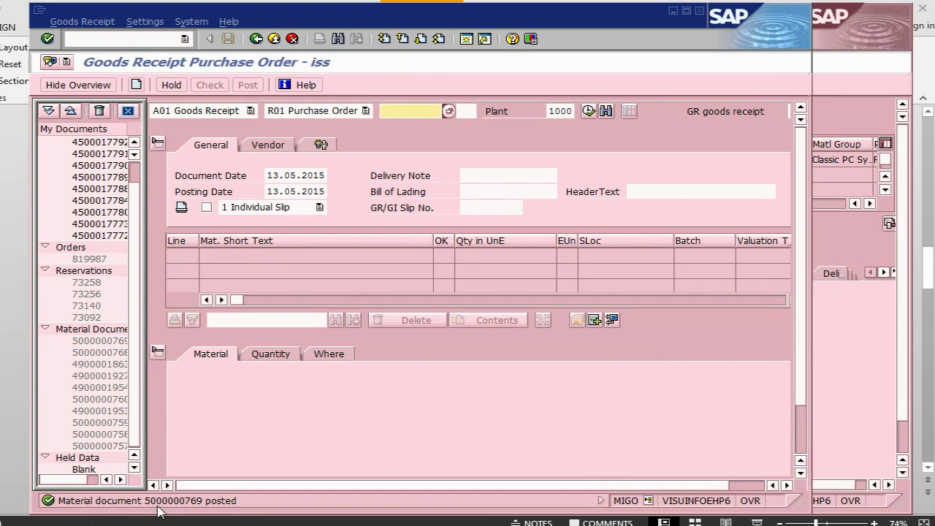
# Recheck the warehouse stock of M-MOUSE in the MB52 session and close that session.
pyautogui.hotkey('alt', 'Tab')
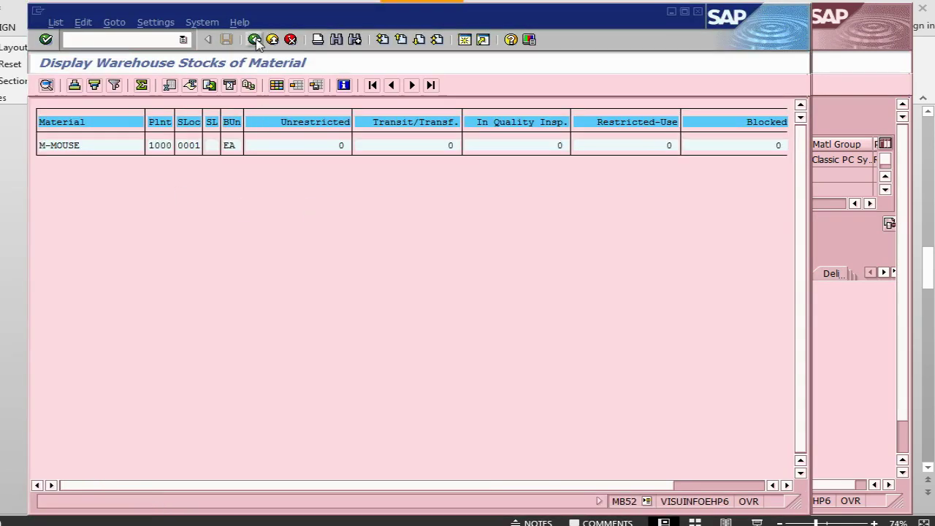
pyautogui.press('F3')
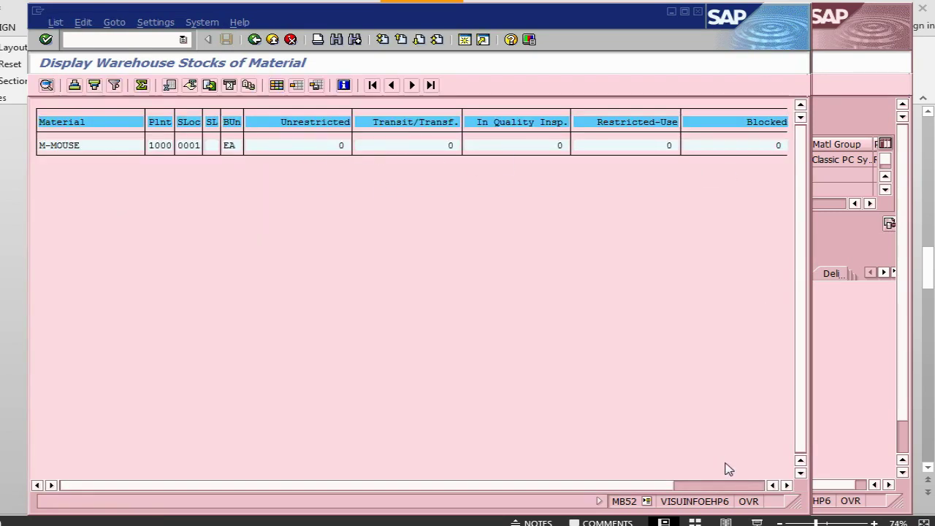
pyautogui.click(699, 12)
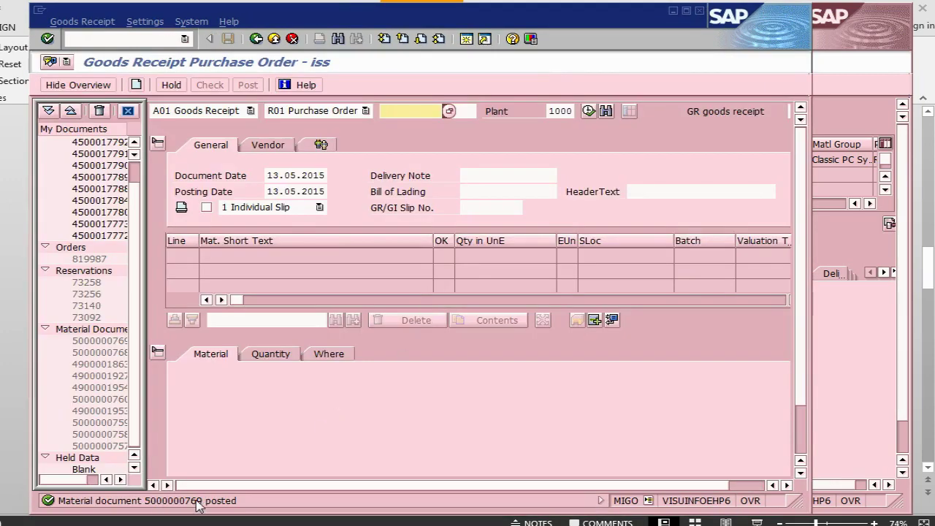
# Display the posted material document in transaction MB03, examine the M-MOUSE item's details, and return to the overview.
pyautogui.click(124, 38)
pyautogui.write('/nmb03')
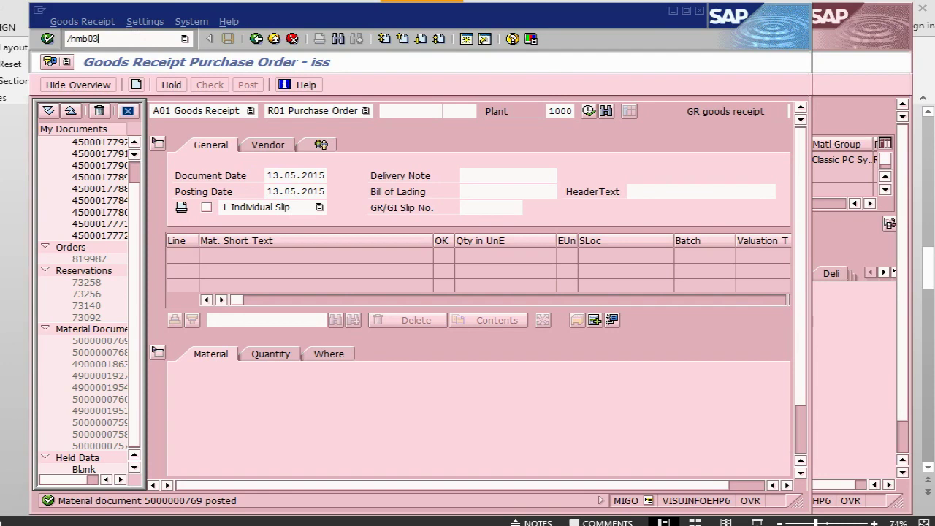
pyautogui.press('Return')
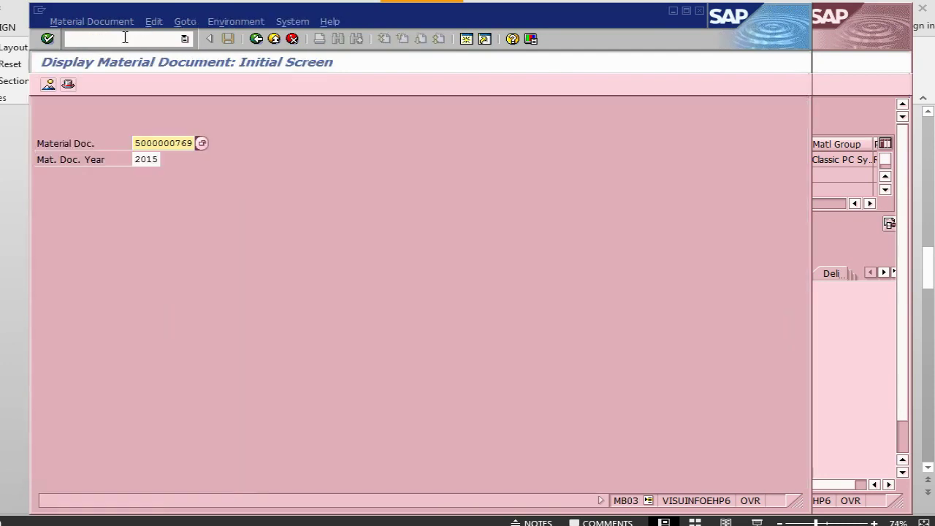
pyautogui.press('Return')
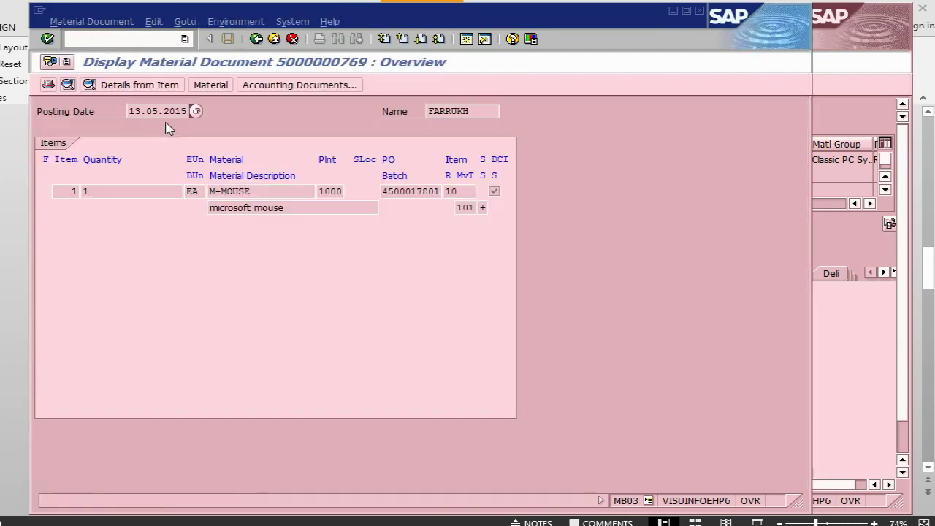
pyautogui.click(269, 192)
pyautogui.doubleClick(269, 191)
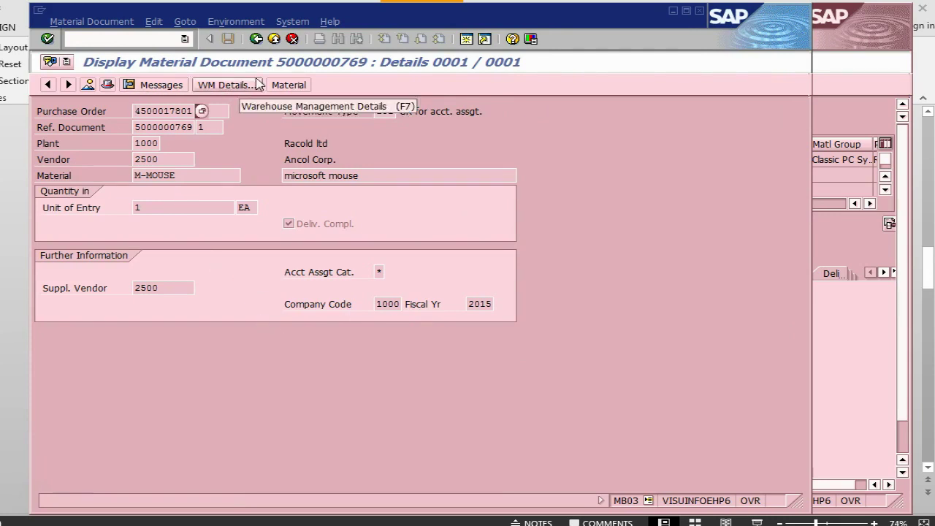
pyautogui.click(88, 85)
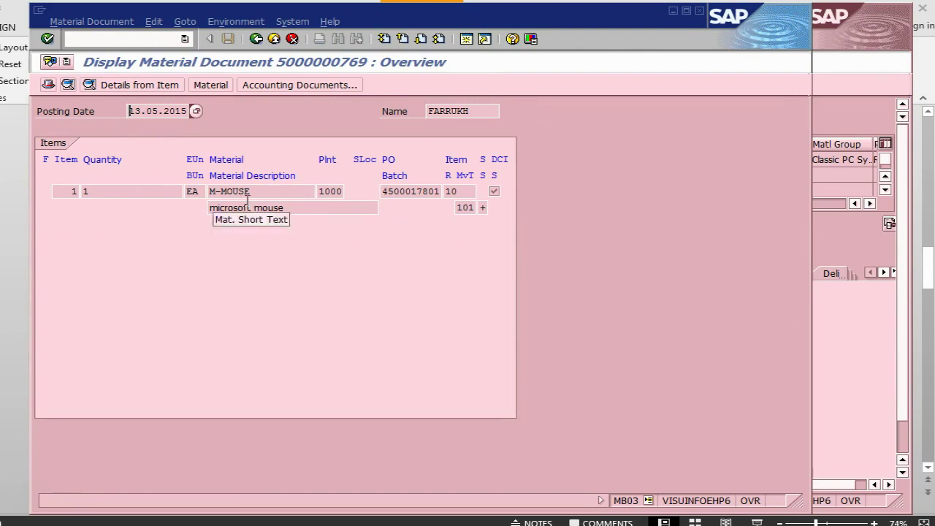
# Open the breakdown maintenance order in transaction IW32 and check its planned and actual costs.
pyautogui.click(121, 38)
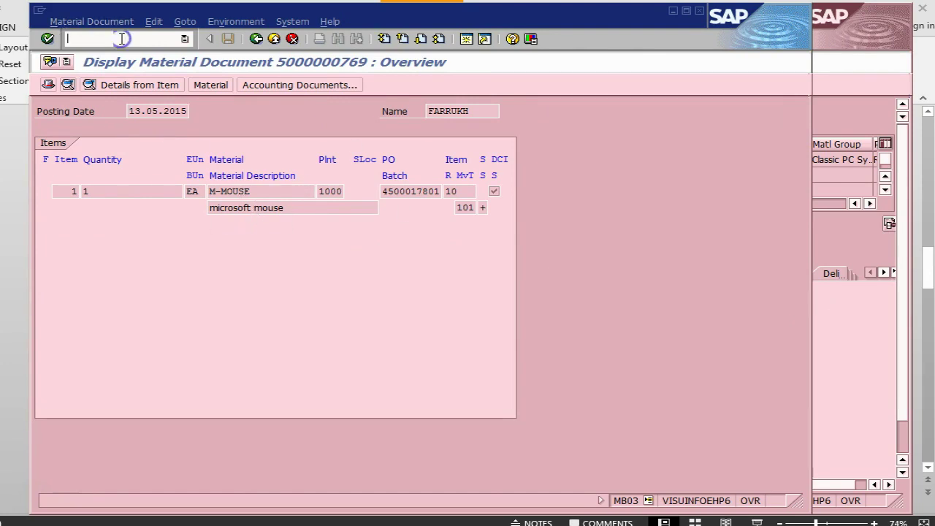
pyautogui.write('/niw')
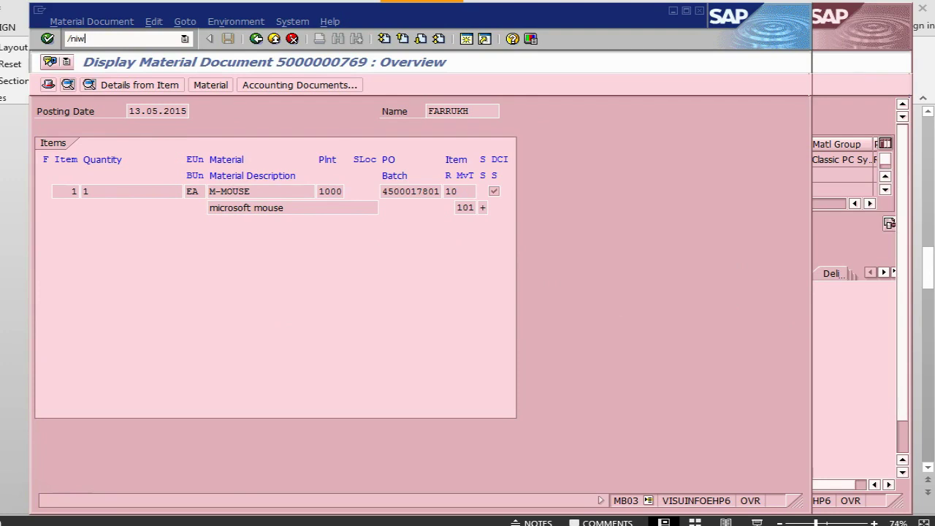
pyautogui.write('32')
pyautogui.press('Return')
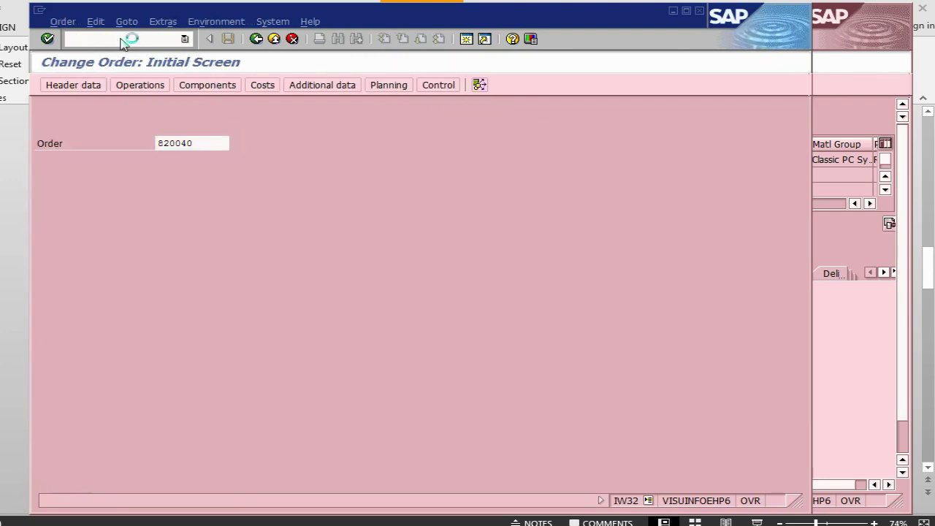
pyautogui.press('Return')
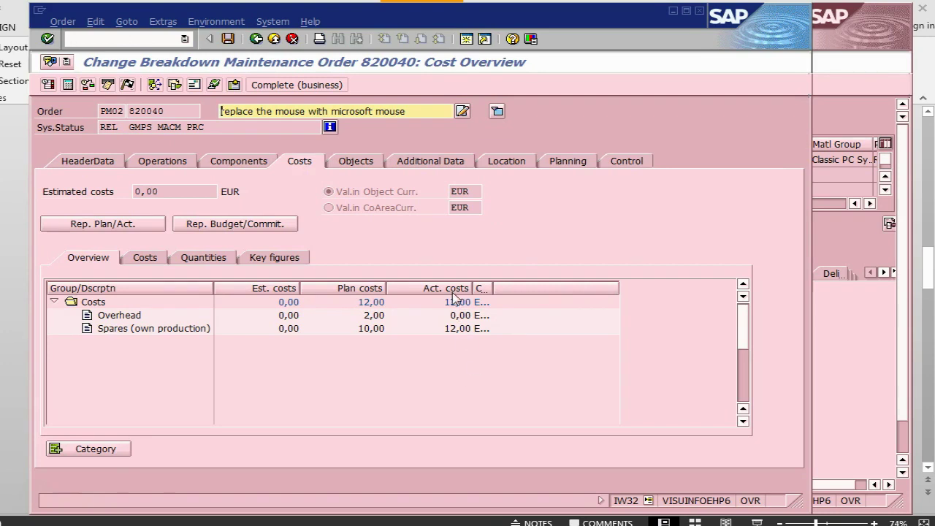
# Review the order's M-MOUSE component line and its purchasing data, including the requisition and received quantity, and return to the component overview.
pyautogui.click(238, 161)
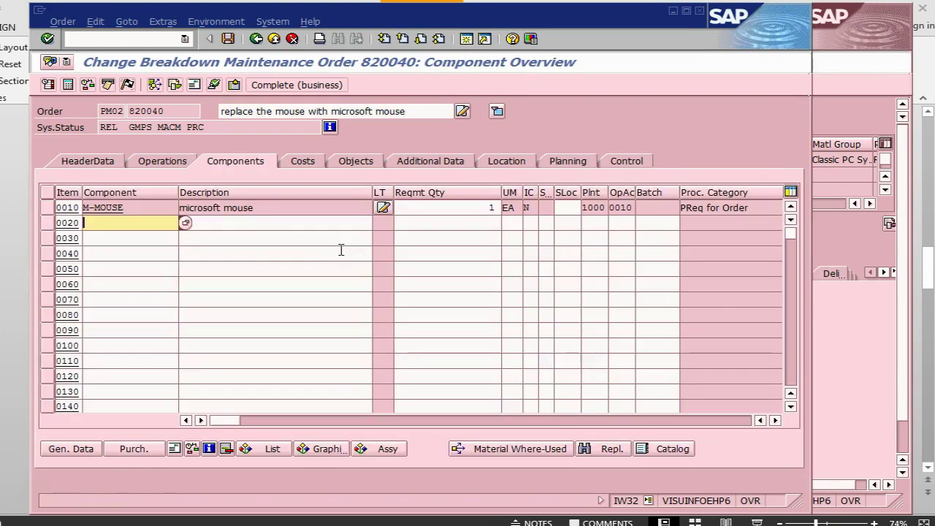
pyautogui.click(776, 421)
pyautogui.click(776, 421)
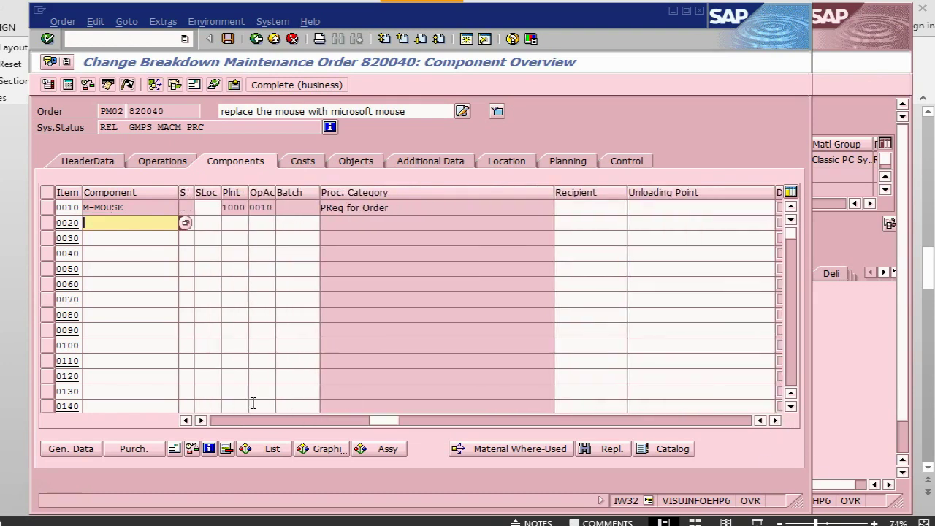
pyautogui.click(225, 421)
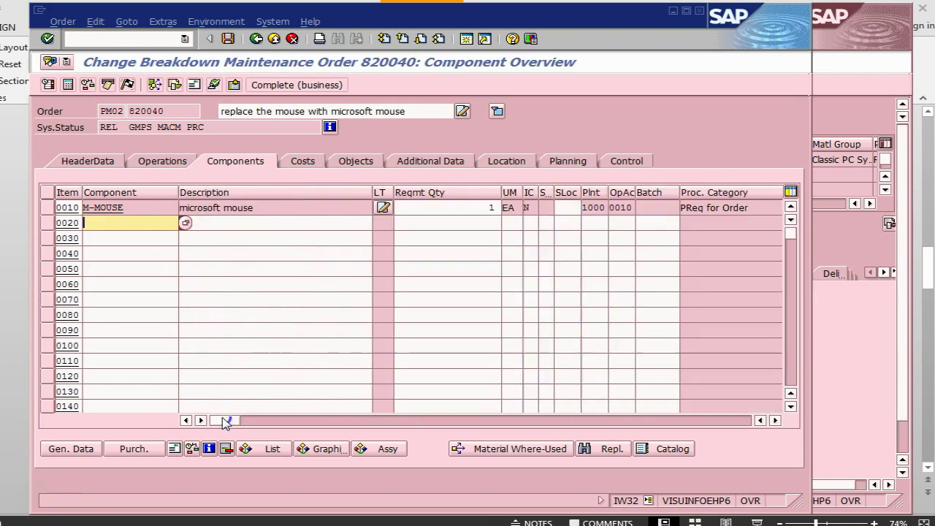
pyautogui.click(46, 209)
pyautogui.click(130, 449)
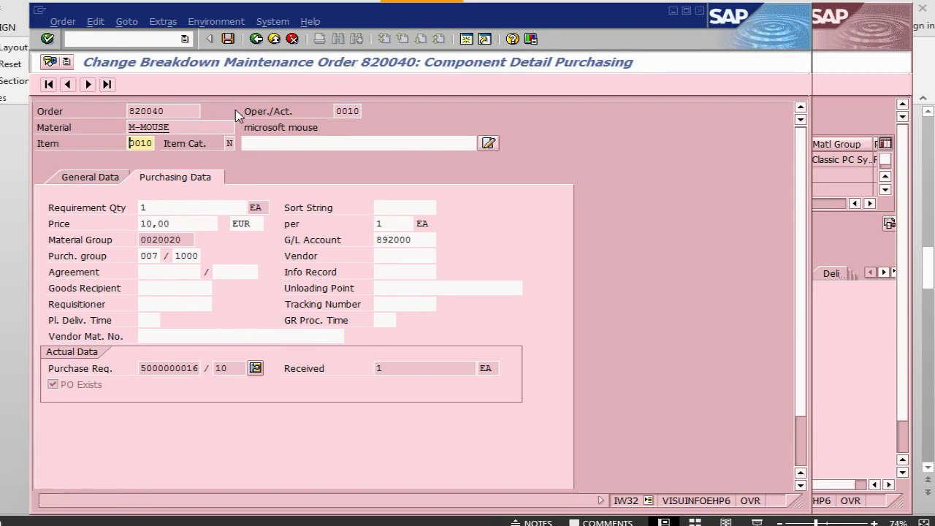
pyautogui.click(257, 39)
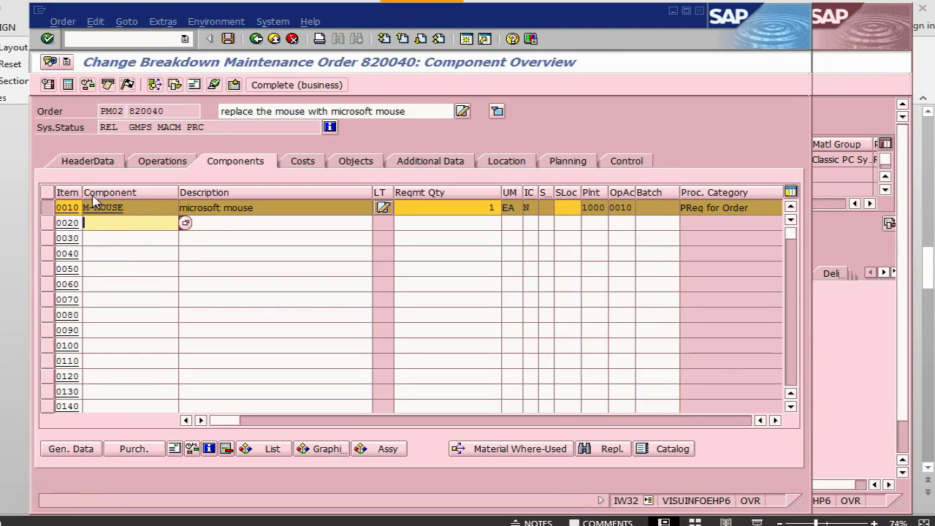
# View the maintenance order's header data and switch back to the procedure slide in PowerPoint.
pyautogui.click(86, 167)
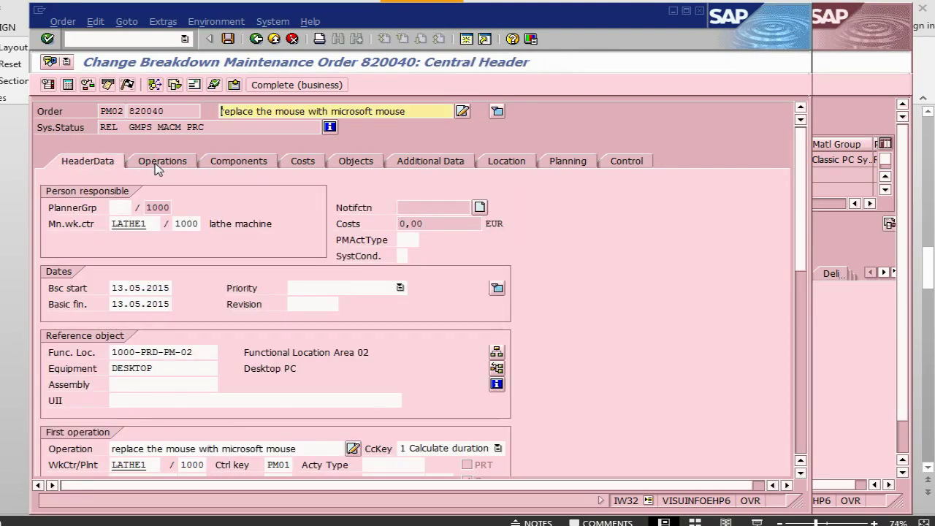
pyautogui.hotkey('alt', 'Tab')
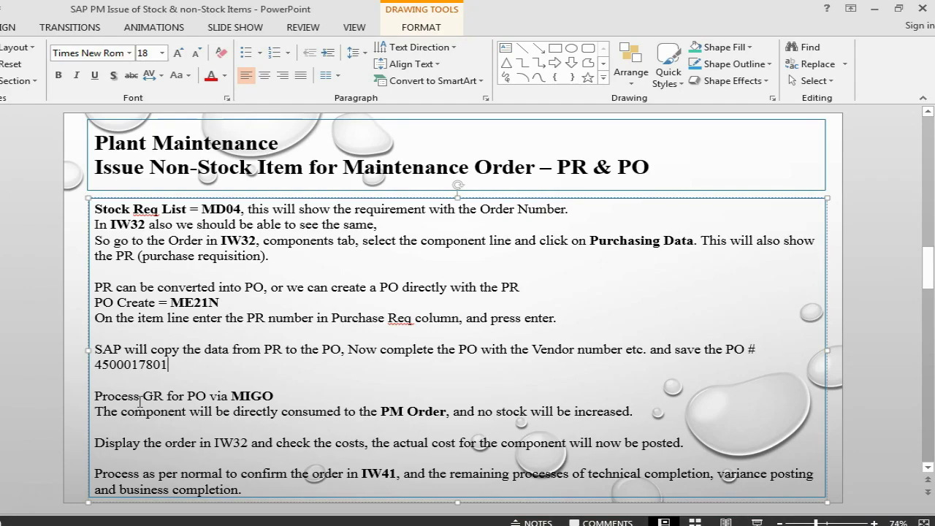